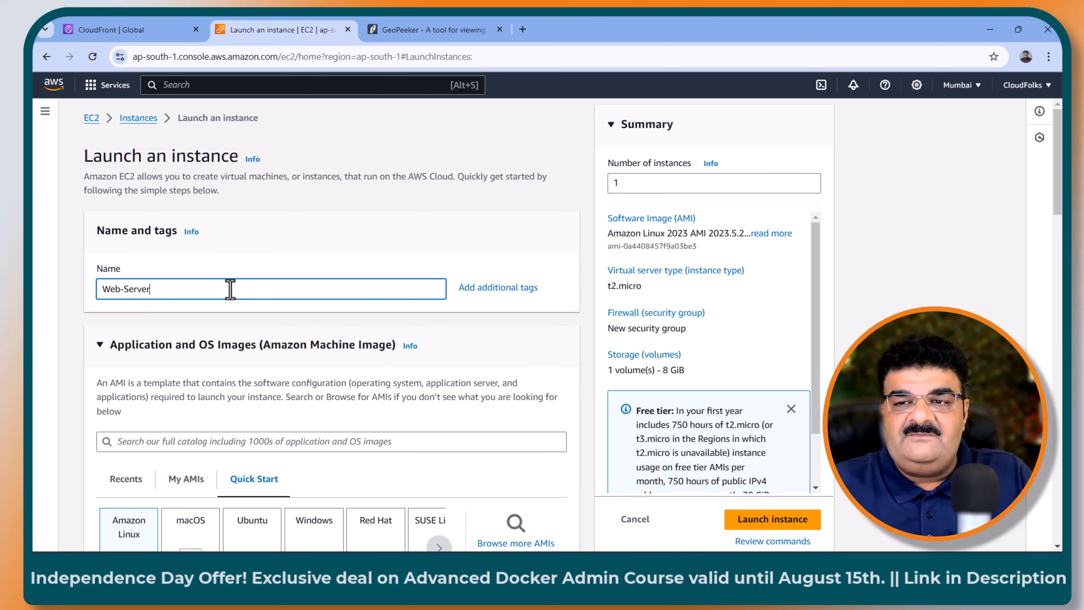
# Step: Choose the Amazon Linux image for the Web-Server instance and select new2024-key as its key pair
pyautogui.scroll(-4, 230, 289)
pyautogui.click(137, 369)
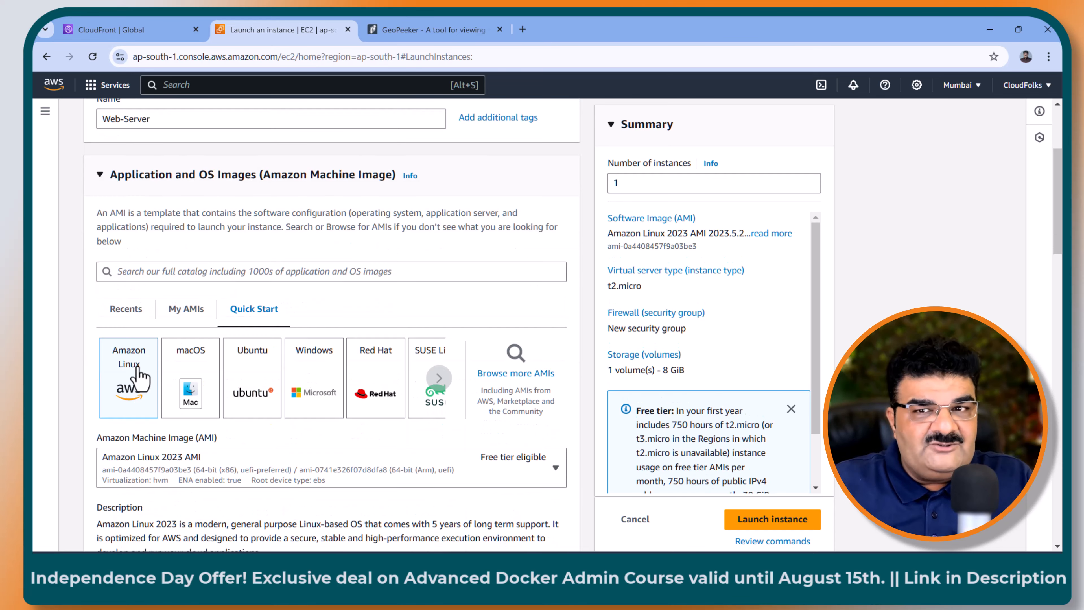
pyautogui.scroll(-12, 138, 369)
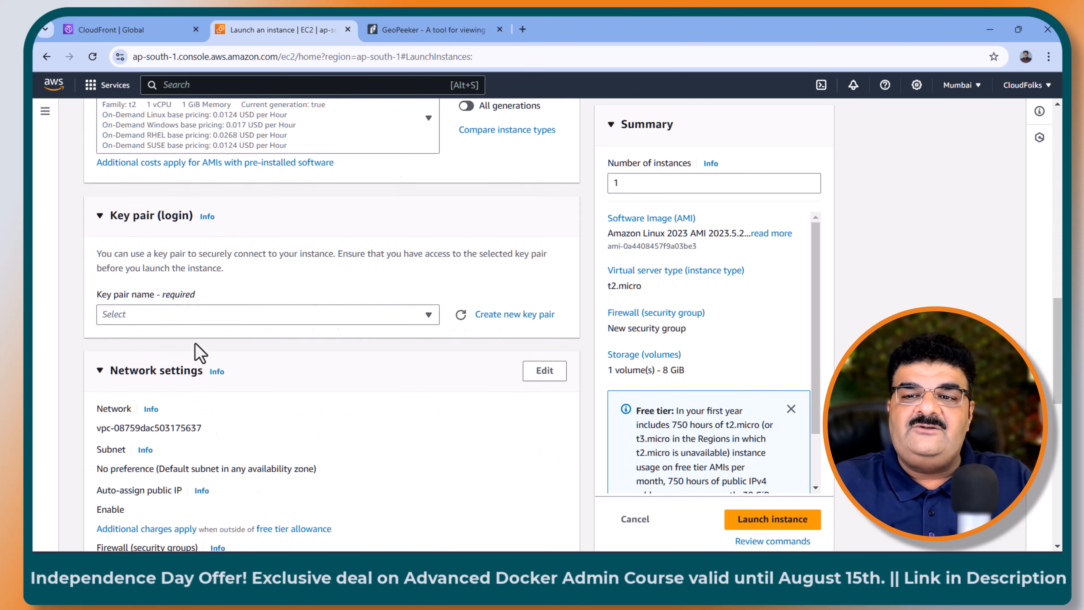
pyautogui.scroll(-1, 200, 352)
pyautogui.click(201, 277)
pyautogui.click(161, 456)
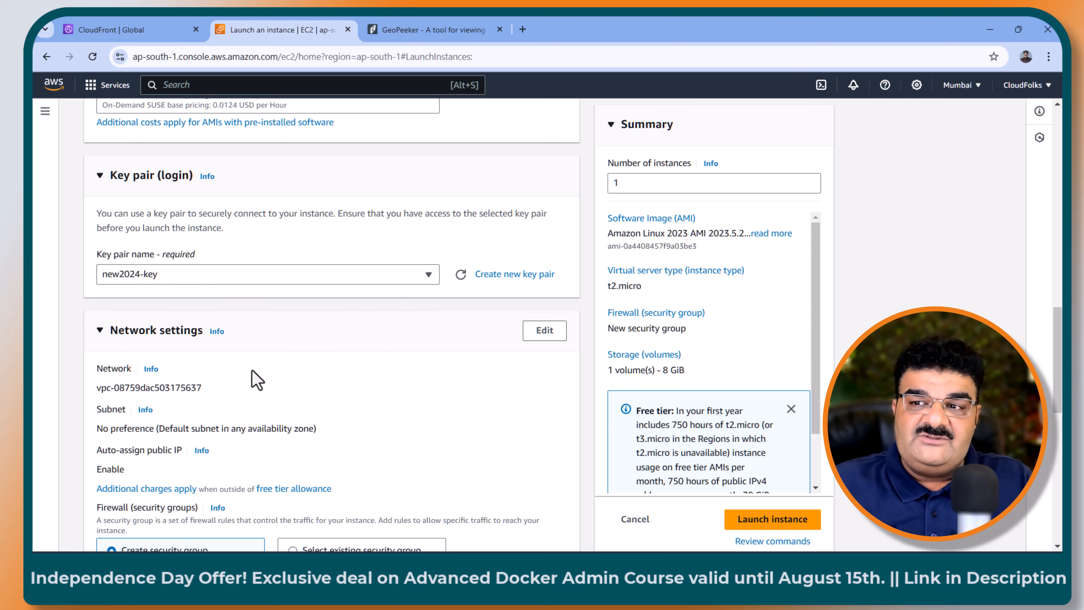
# Step: Edit the network settings and add an inbound HTTP security group rule with source 0.0.0.0/0
pyautogui.scroll(-4, 252, 371)
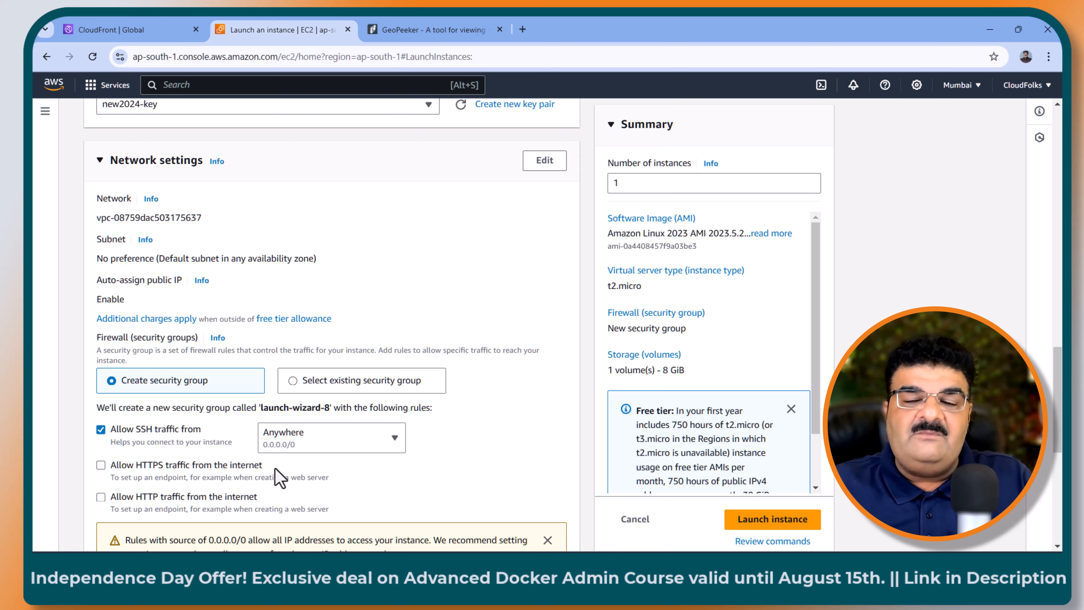
pyautogui.click(547, 170)
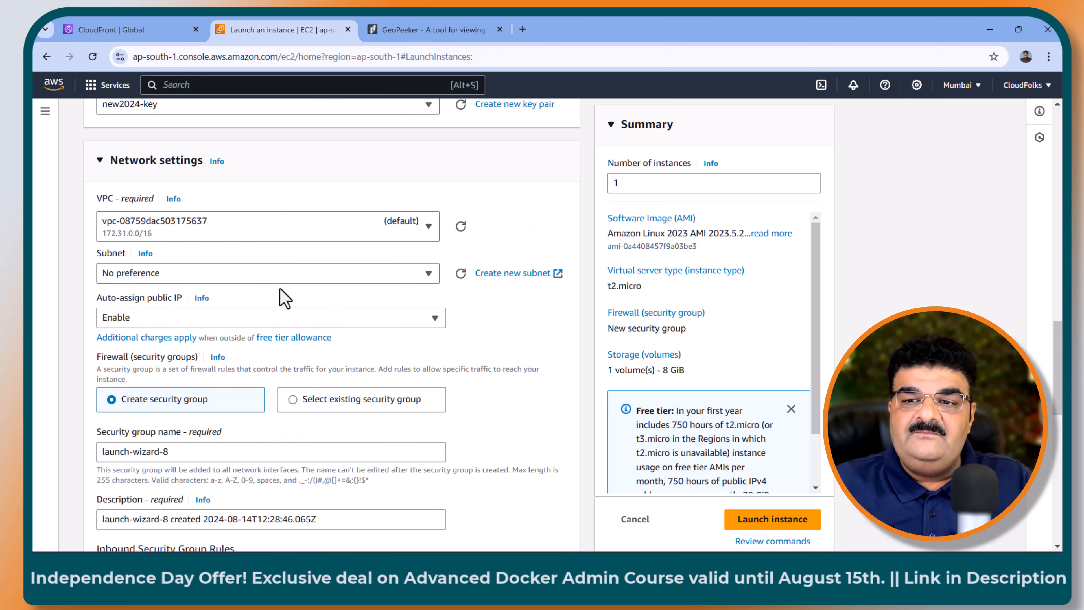
pyautogui.scroll(-4, 282, 296)
pyautogui.scroll(-4, 280, 289)
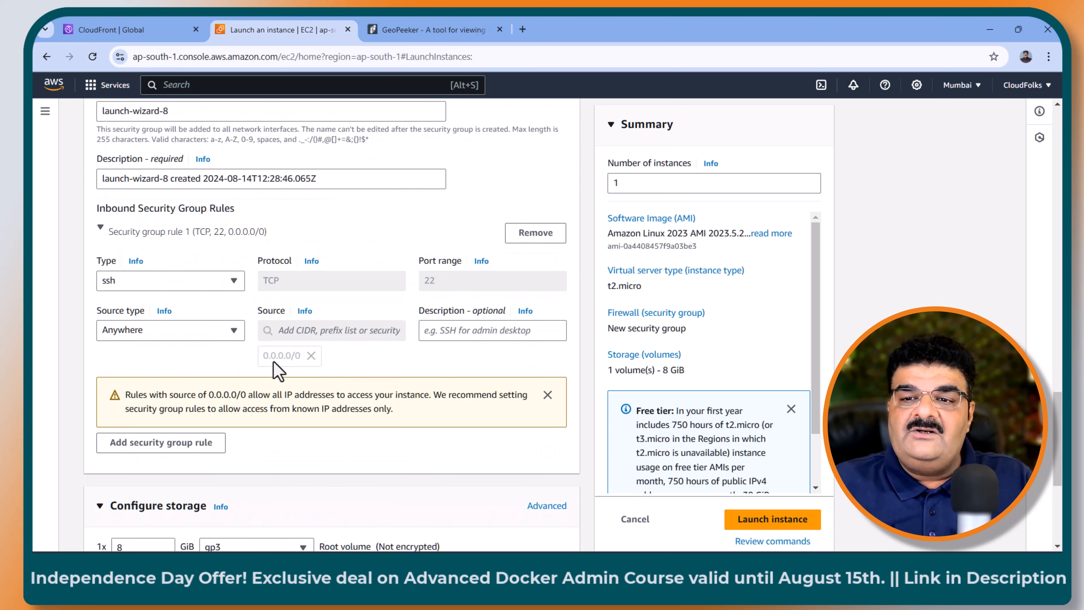
pyautogui.click(179, 448)
pyautogui.click(177, 442)
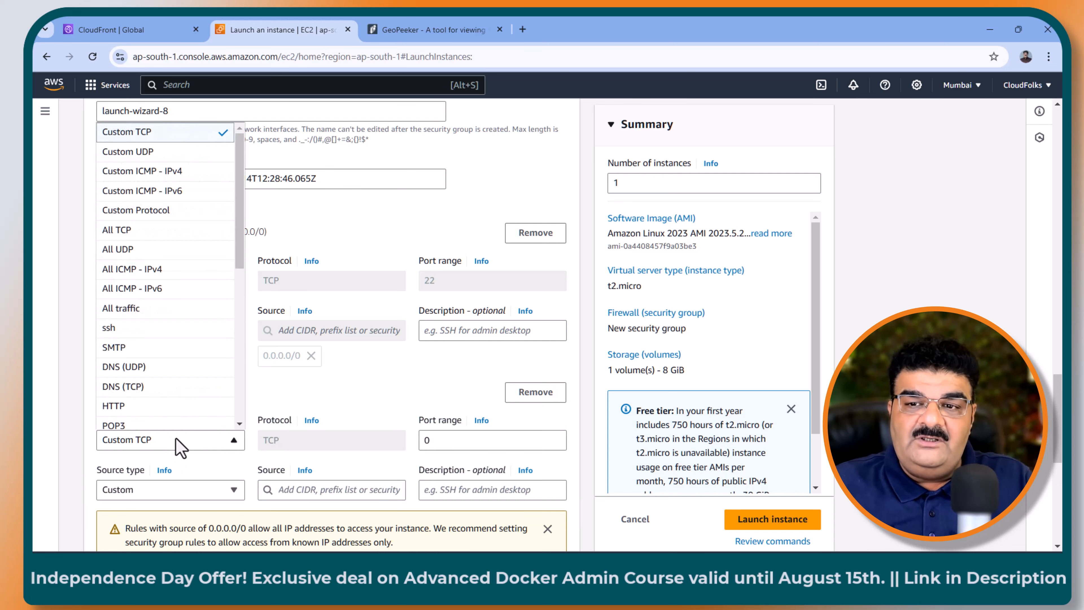
pyautogui.click(144, 408)
pyautogui.click(290, 490)
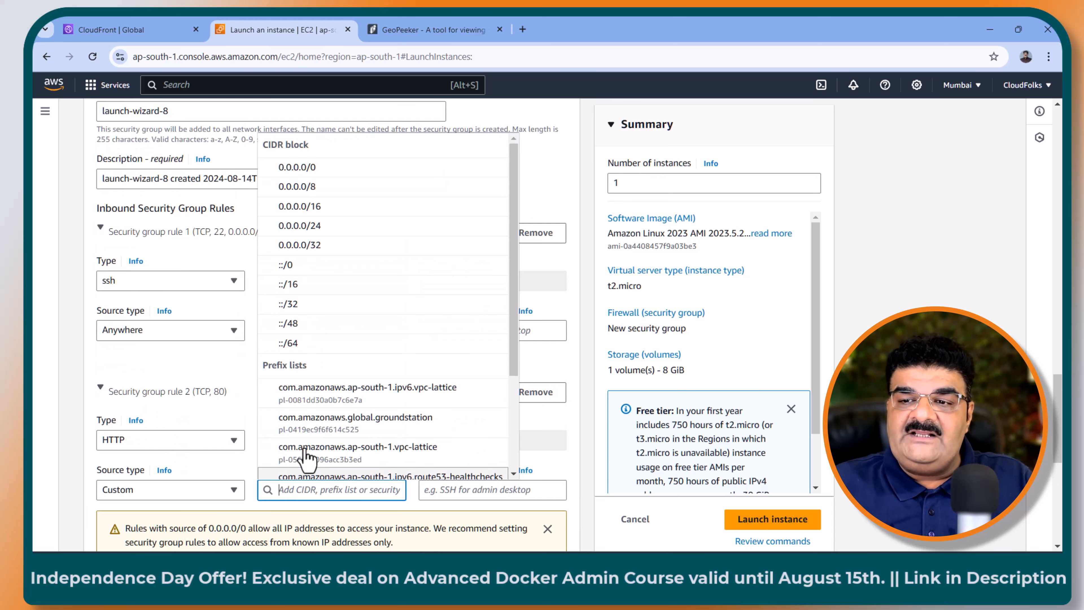
pyautogui.click(328, 179)
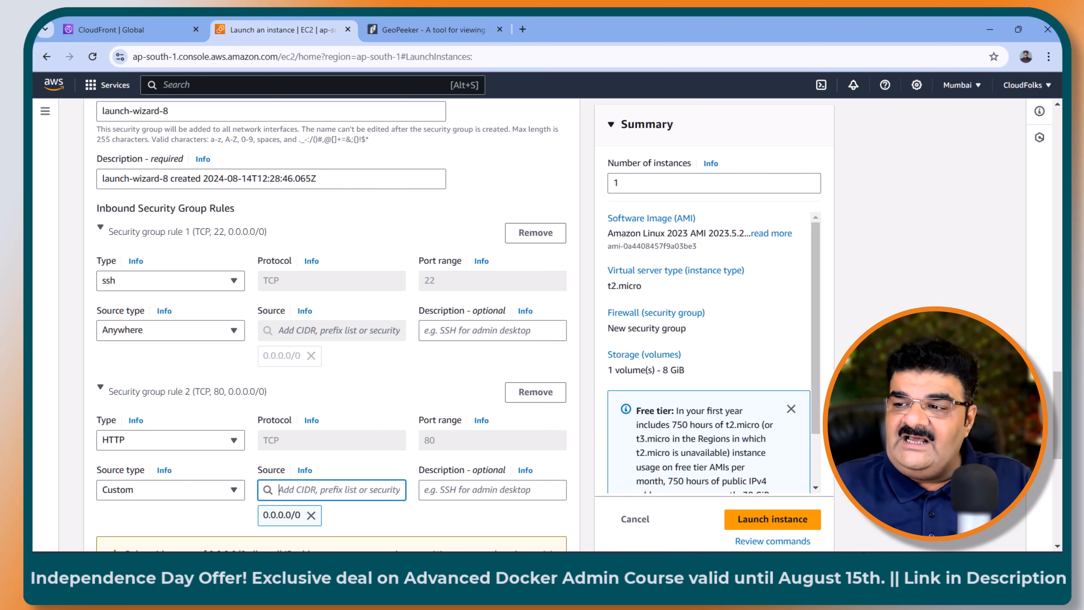
# Step: Launch the instance and open the list of running EC2 instances
pyautogui.click(772, 520)
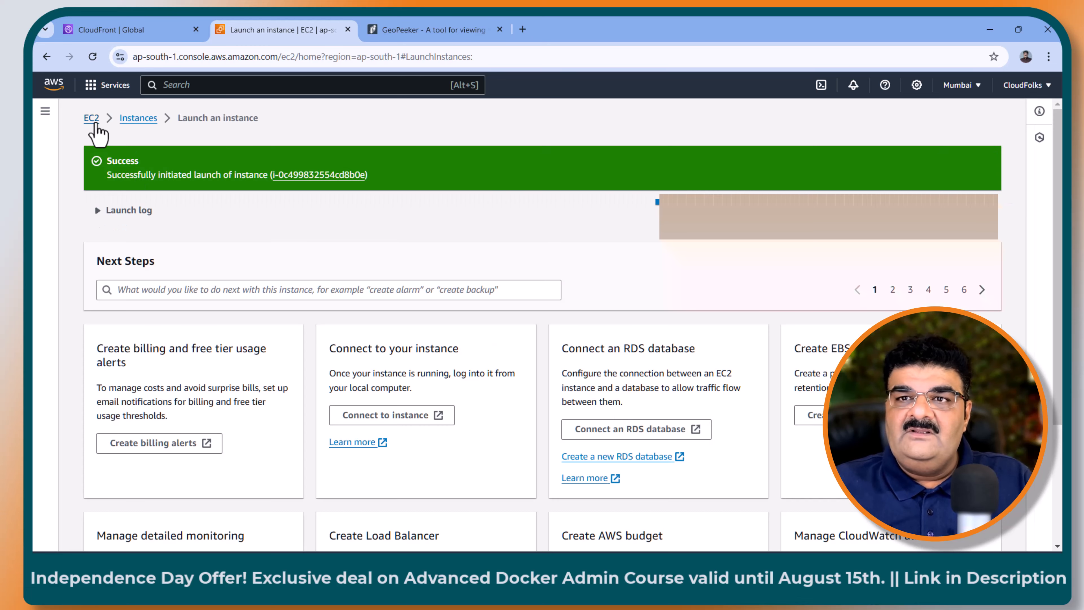
pyautogui.click(91, 119)
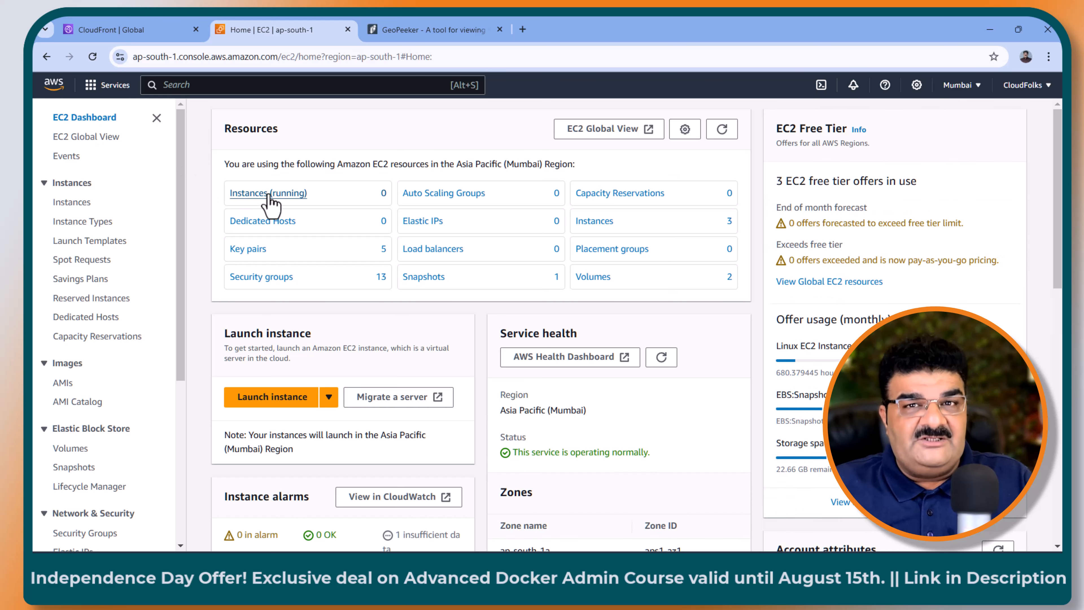
pyautogui.click(268, 194)
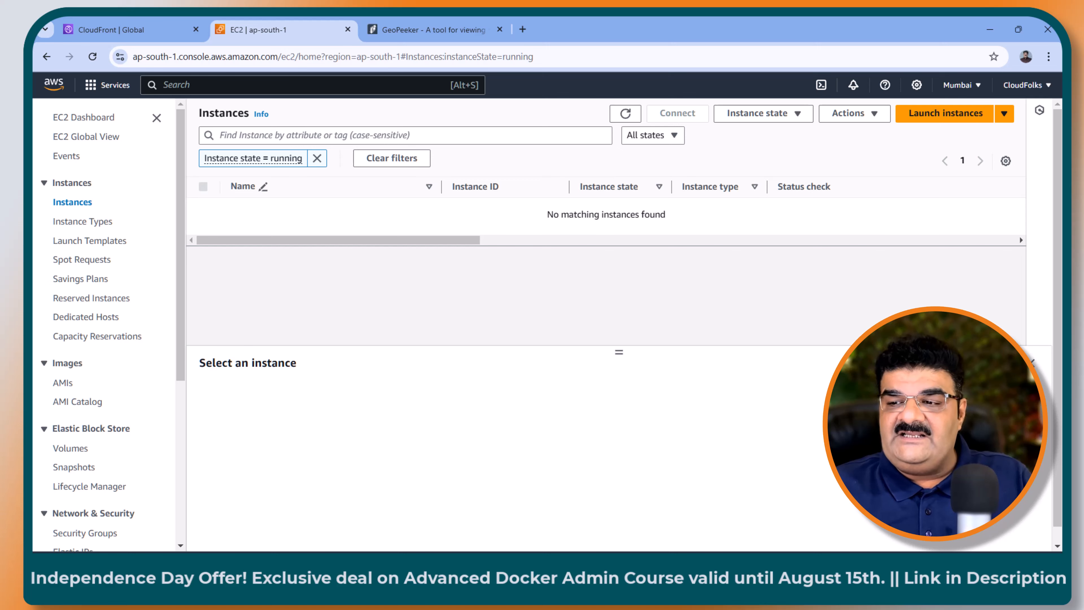
# Step: Close the old terminal session and open a new Command Prompt window
pyautogui.click(618, 571)
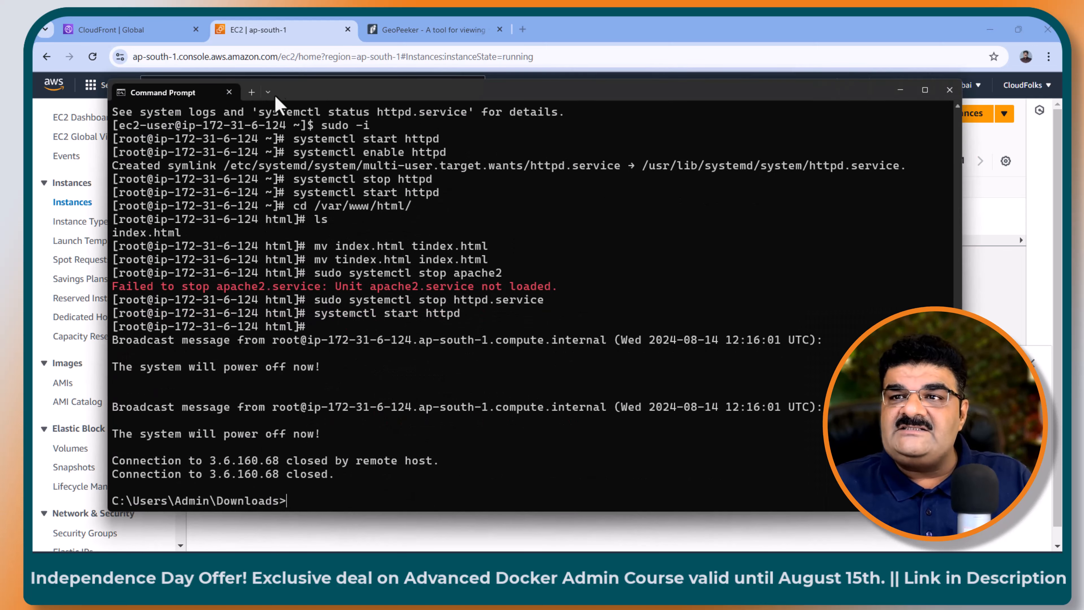
pyautogui.click(229, 93)
pyautogui.press('super')
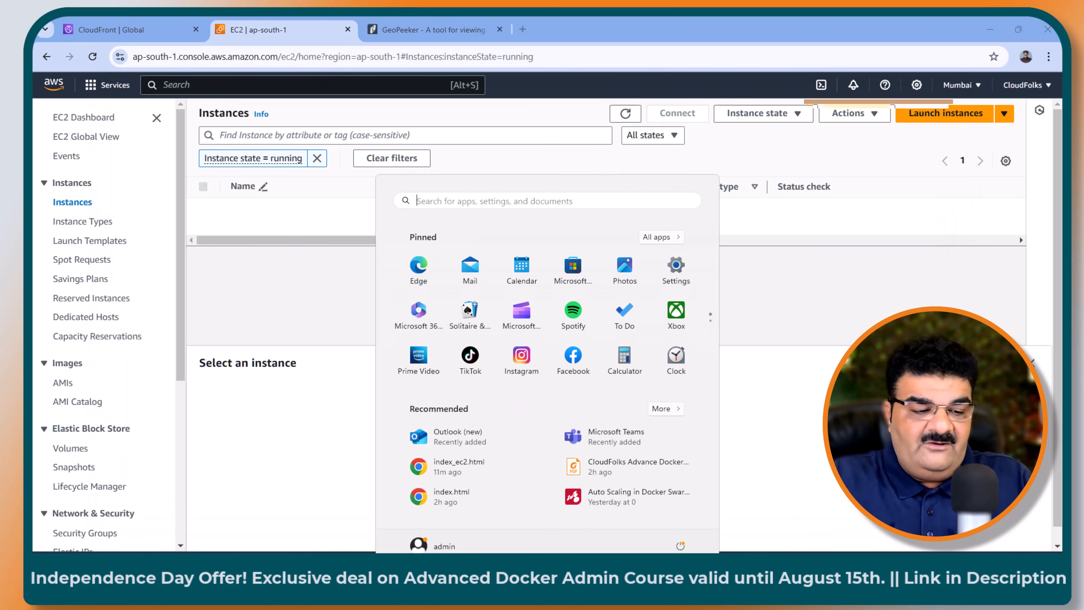
pyautogui.write('cmd')
pyautogui.press('Return')
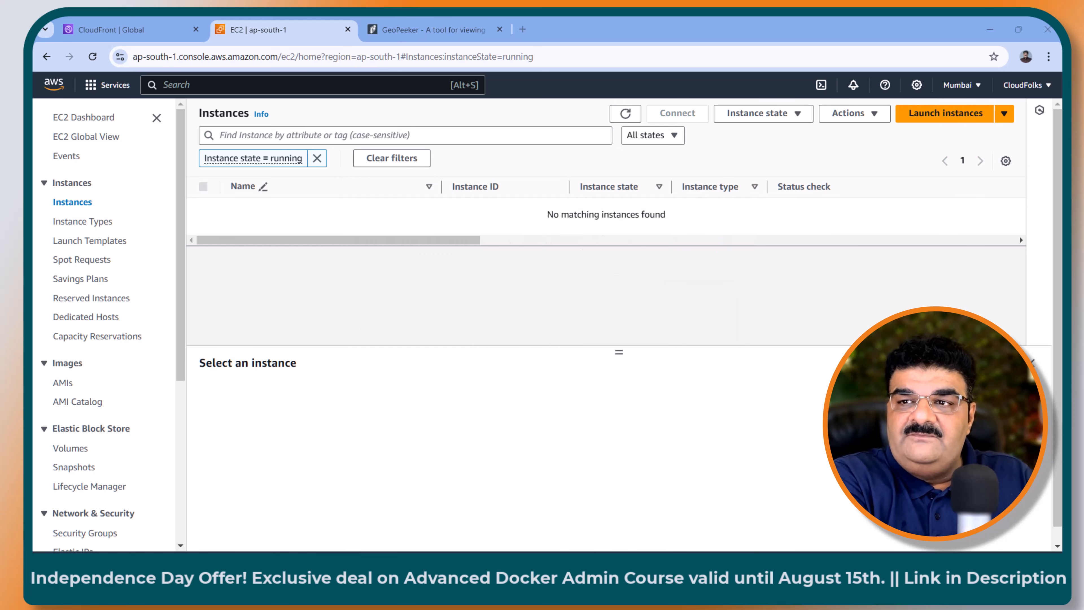
# Step: Change the Command Prompt's working directory to the Downloads folder
pyautogui.write('cd dow')
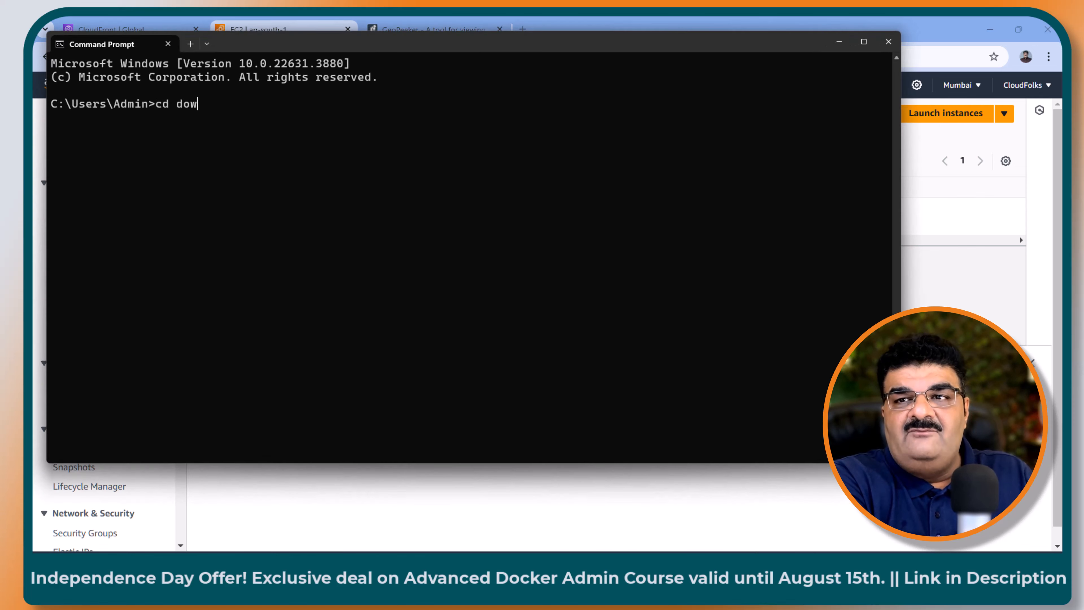
pyautogui.press('Tab')
pyautogui.press('Return')
# Step: Enter the start of the SSH command, ssh -i new2024-key.pem ec2-user@, without running it
pyautogui.write('ssh')
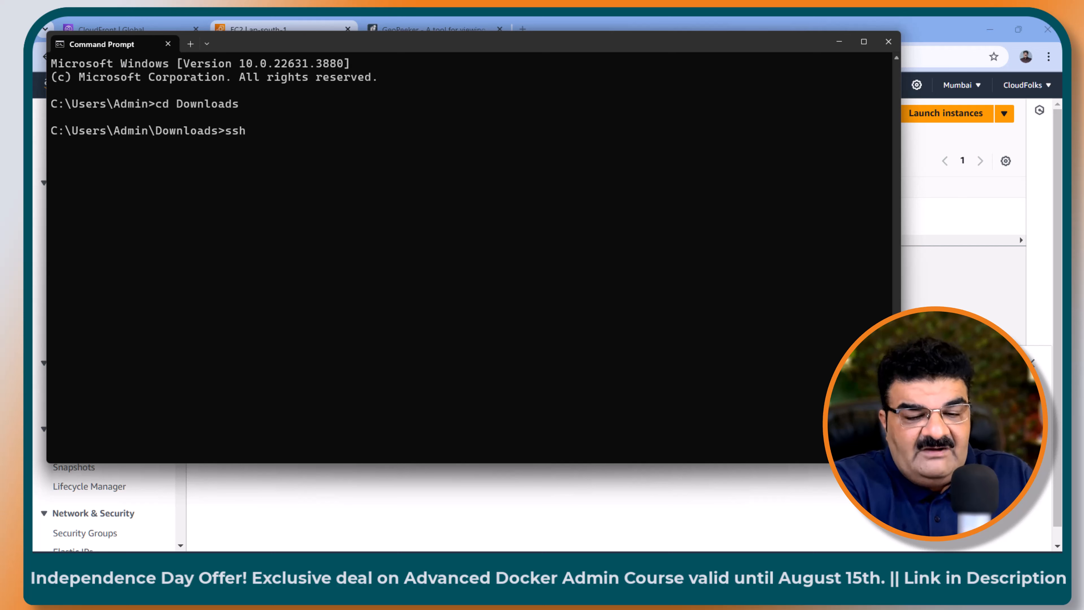
pyautogui.write(' -i n')
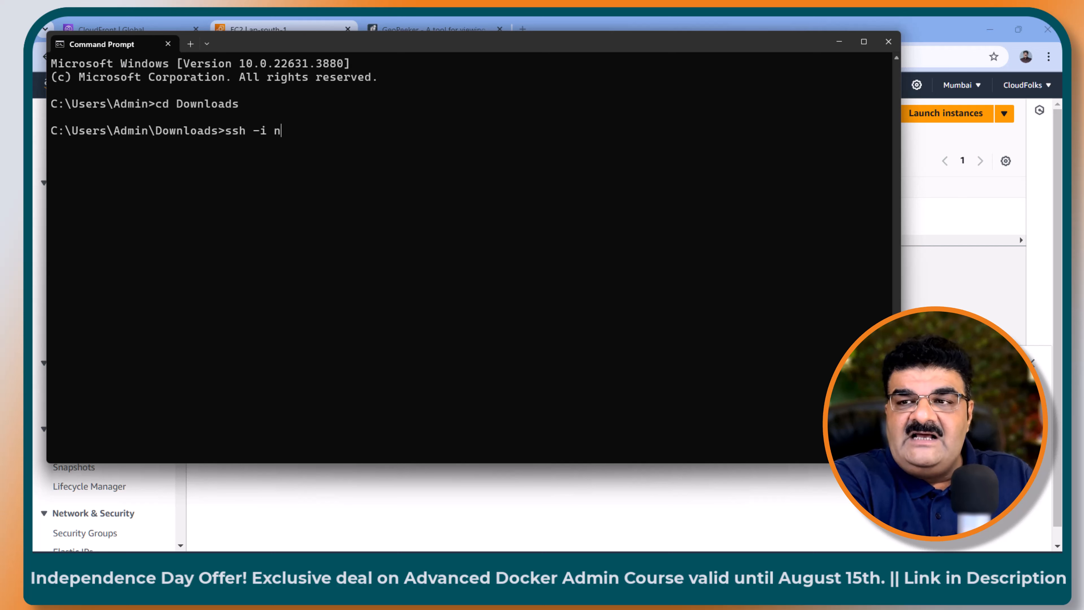
pyautogui.write('ew2024-')
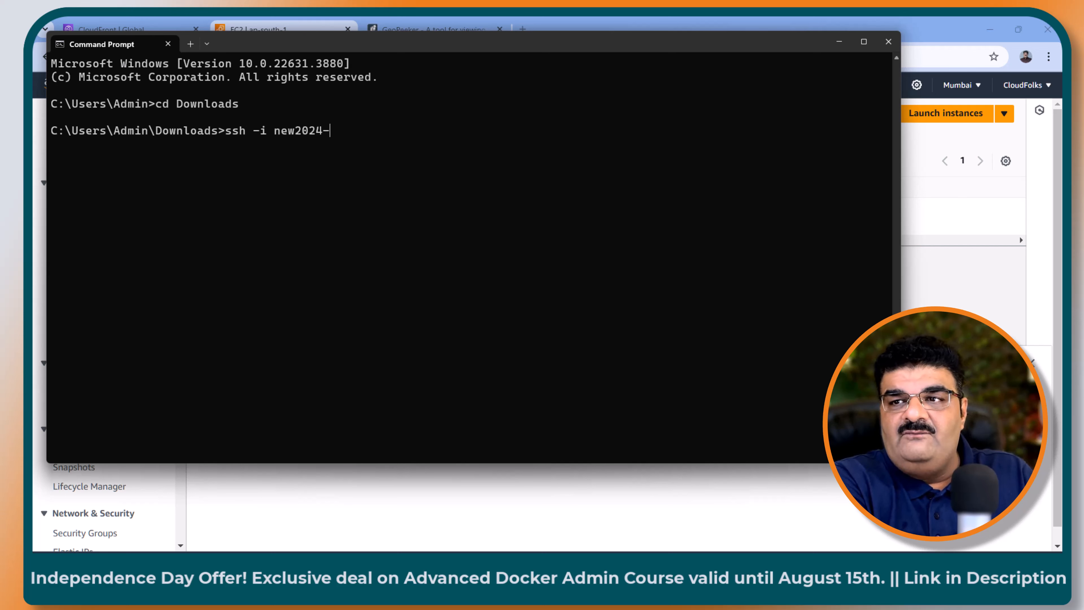
pyautogui.write('k')
pyautogui.press('Tab')
pyautogui.write('`')
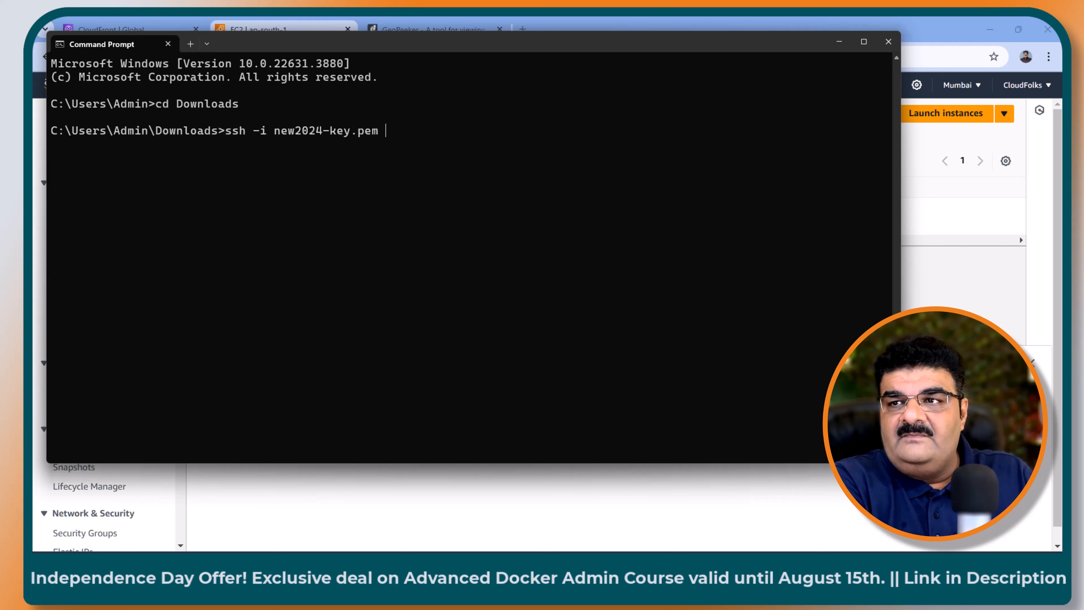
pyautogui.write('ec2-u')
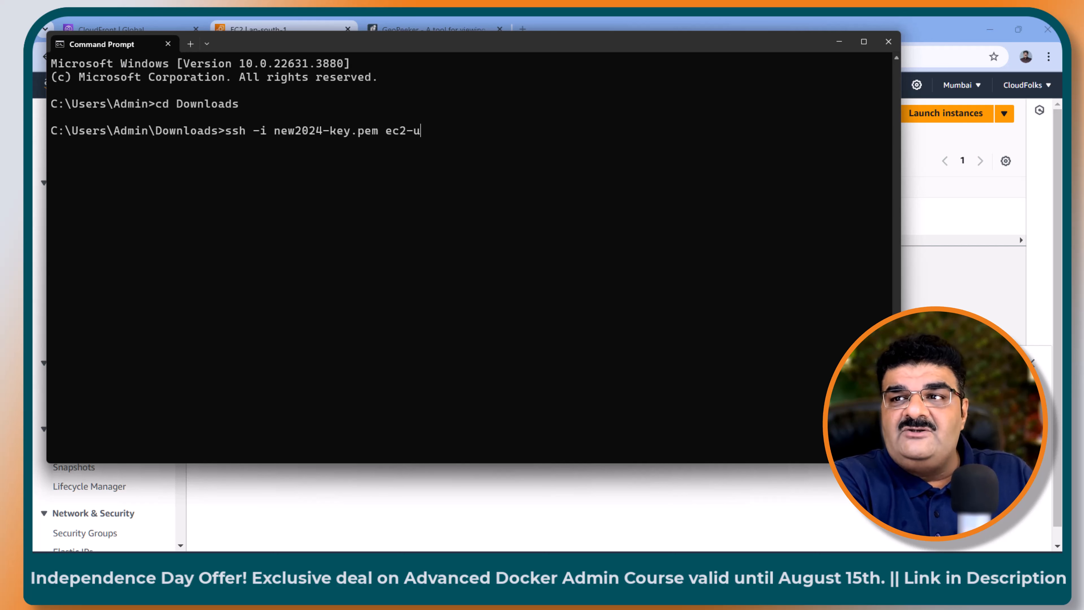
pyautogui.write('ser@')
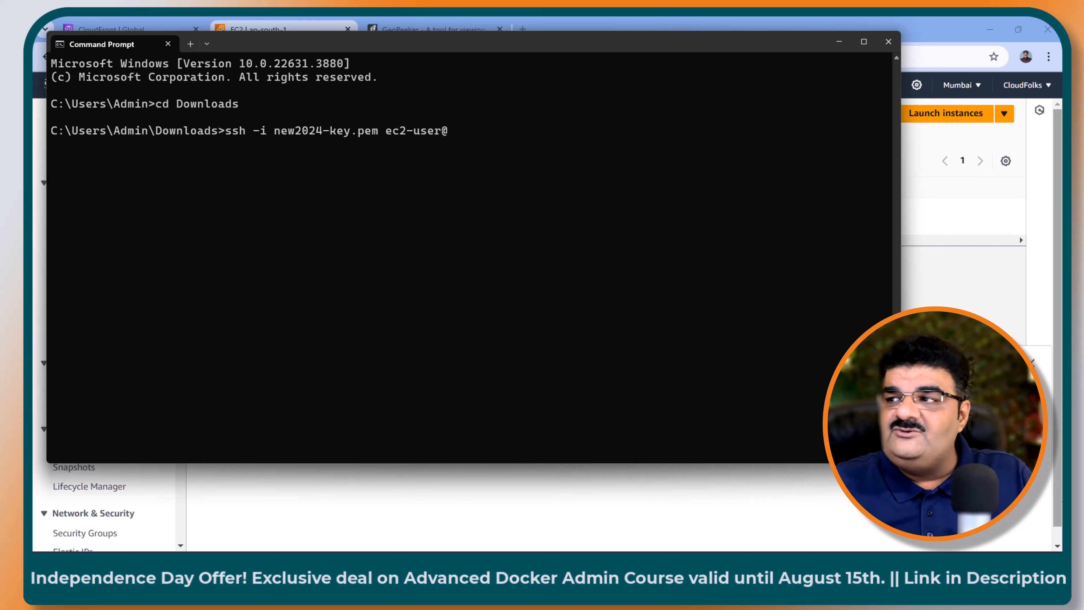
# Step: Refresh the EC2 instance list, copy Web-Server's public IPv4 address and append it to the SSH command in Command Prompt
pyautogui.click(1058, 459)
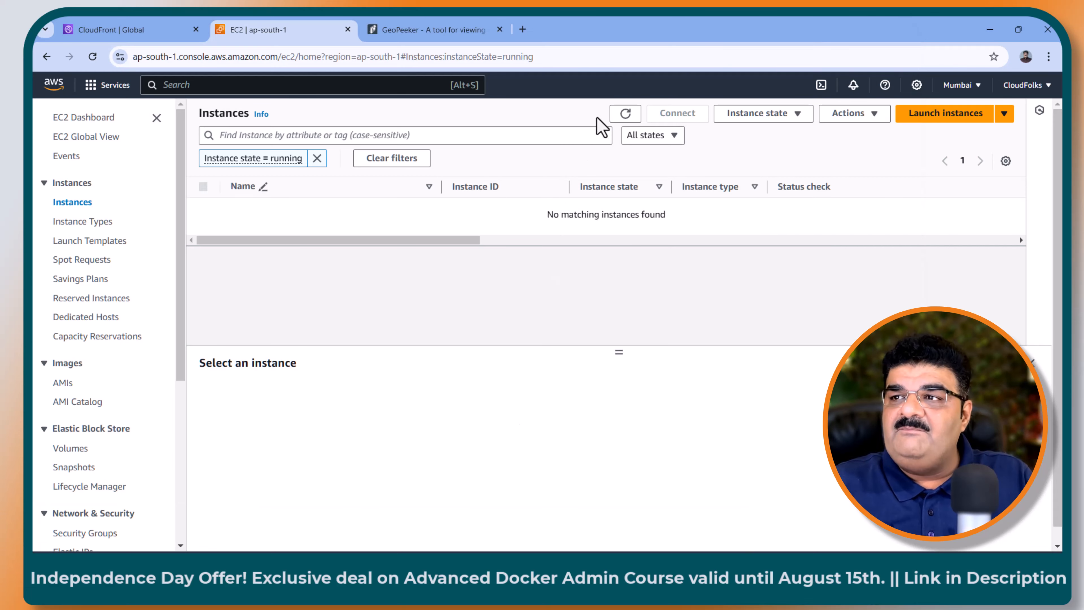
pyautogui.click(625, 113)
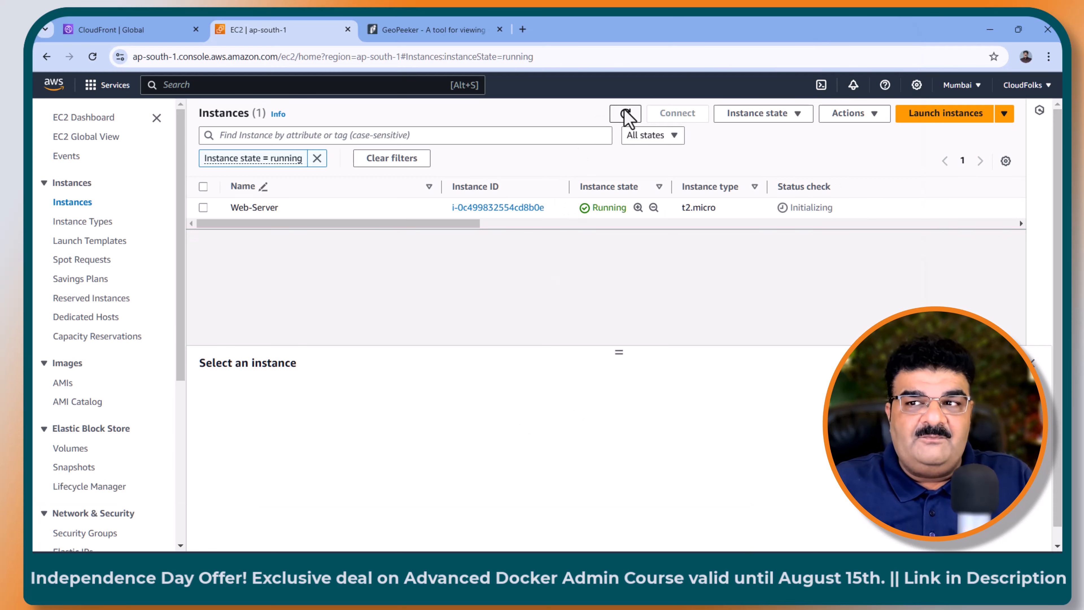
pyautogui.click(203, 207)
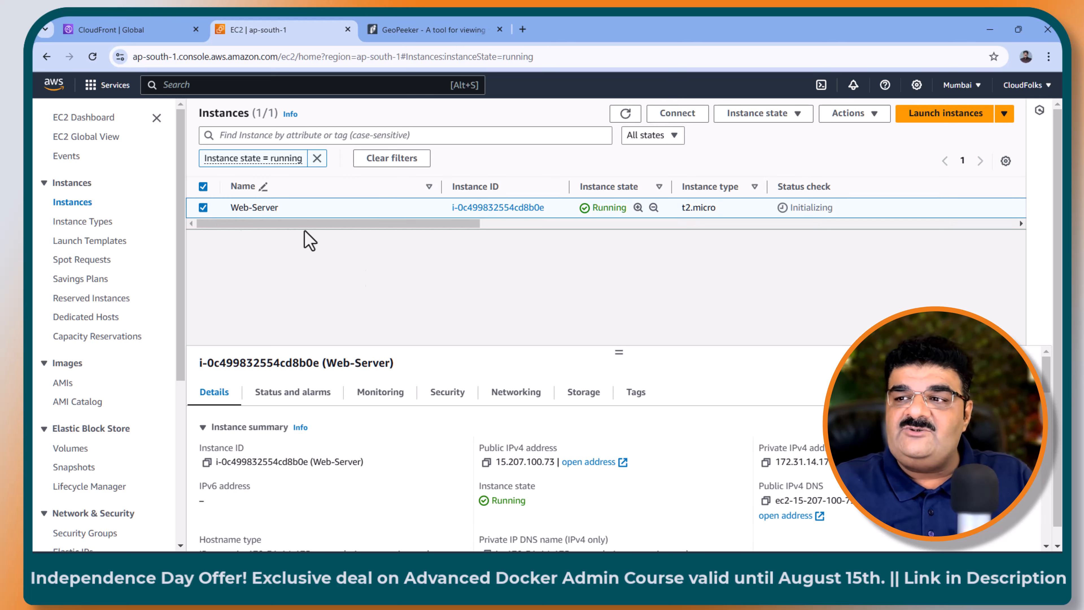
pyautogui.click(486, 462)
pyautogui.hotkey('alt', 'Tab')
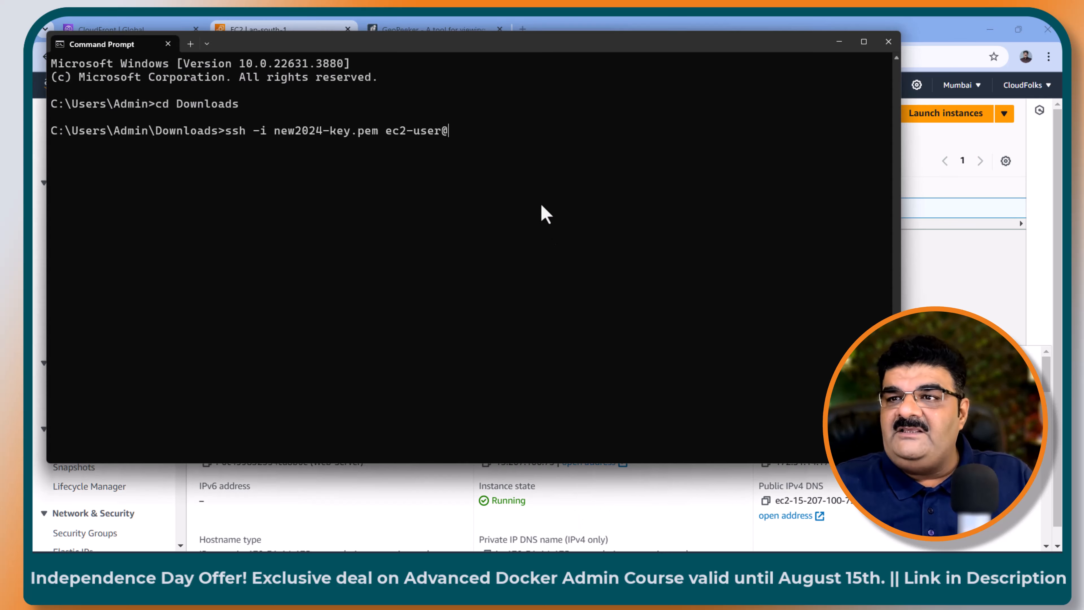
pyautogui.rightClick(530, 152)
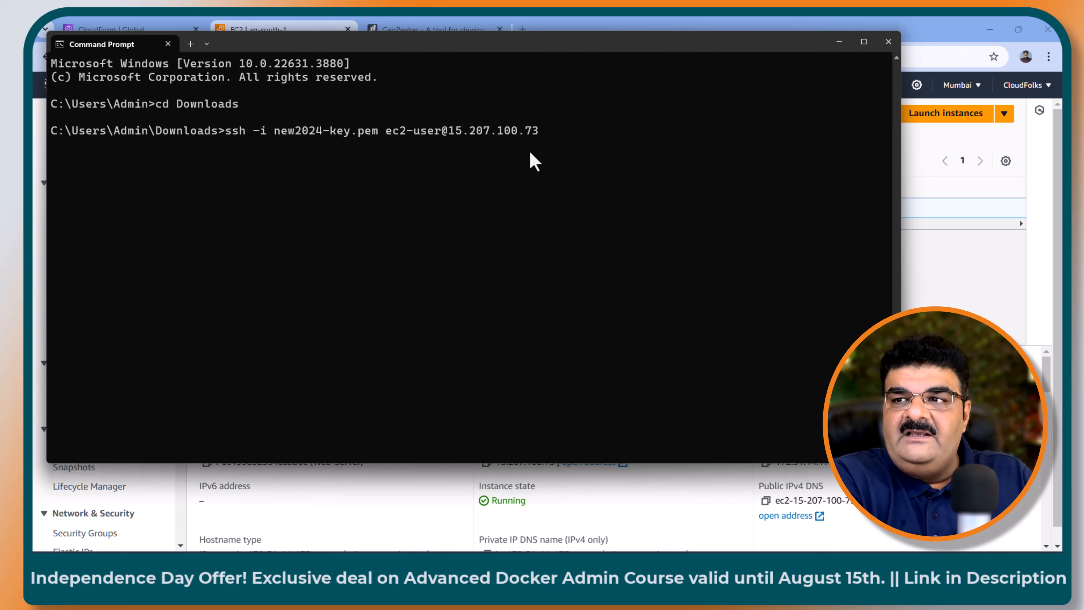
# Step: Connect to the Web-Server instance over SSH, answering yes to trust its host key
pyautogui.press('Return')
pyautogui.write('yes')
pyautogui.press('Return')
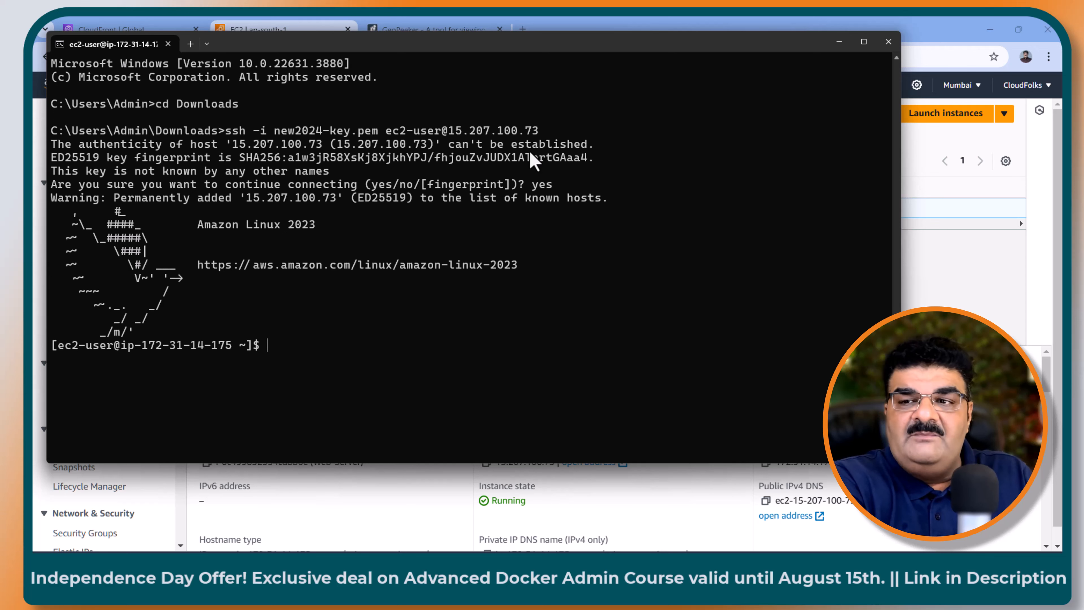
# Step: Switch to a root shell with sudo -i and clear the terminal
pyautogui.write('sudo -i')
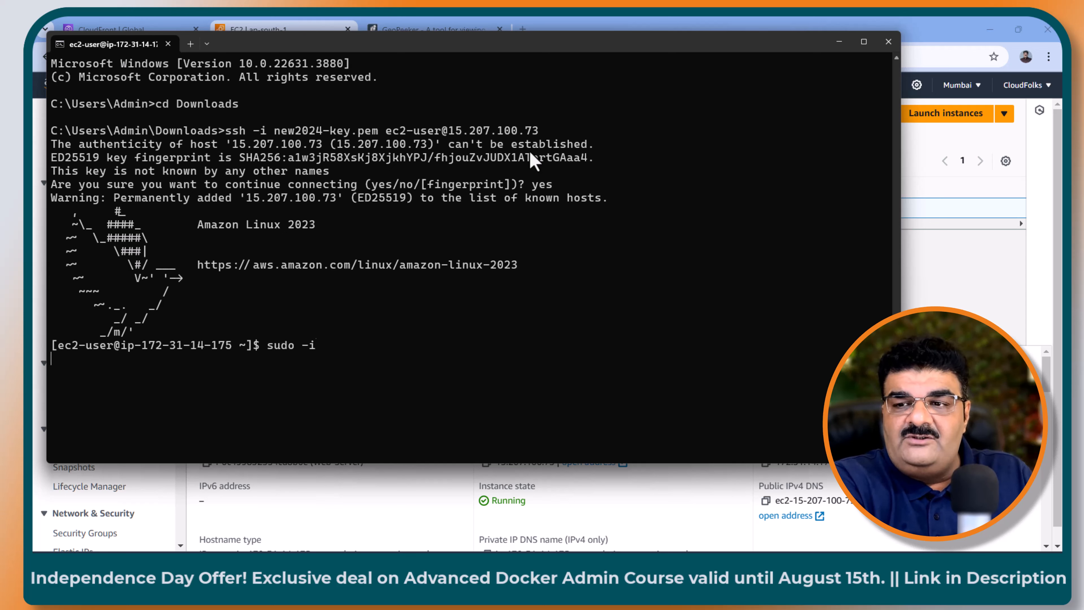
pyautogui.write('clear')
pyautogui.press('Return')
pyautogui.press('Return')
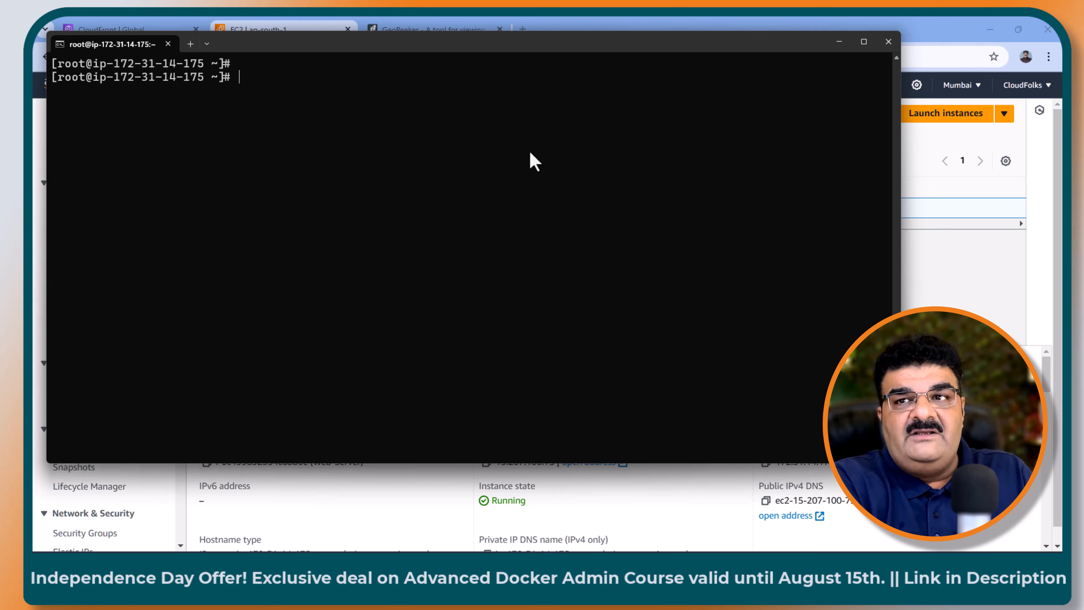
pyautogui.press('Return')
pyautogui.press('Return')
pyautogui.press('Return')
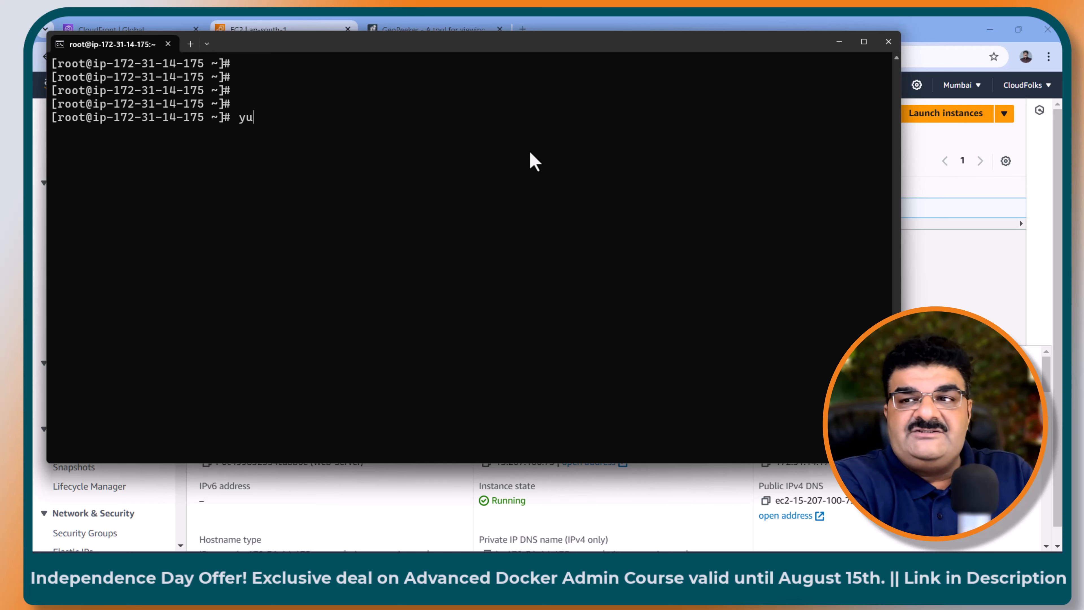
# Step: Install the Apache web server with yum install httpd and approve the package transaction
pyautogui.write('yum install httpd')
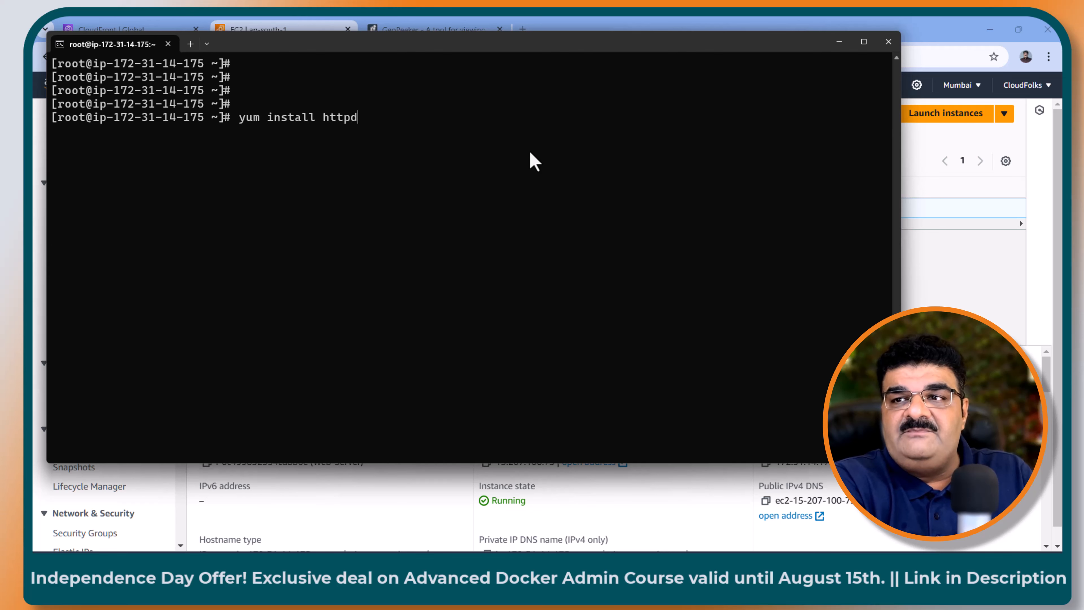
pyautogui.press('Return')
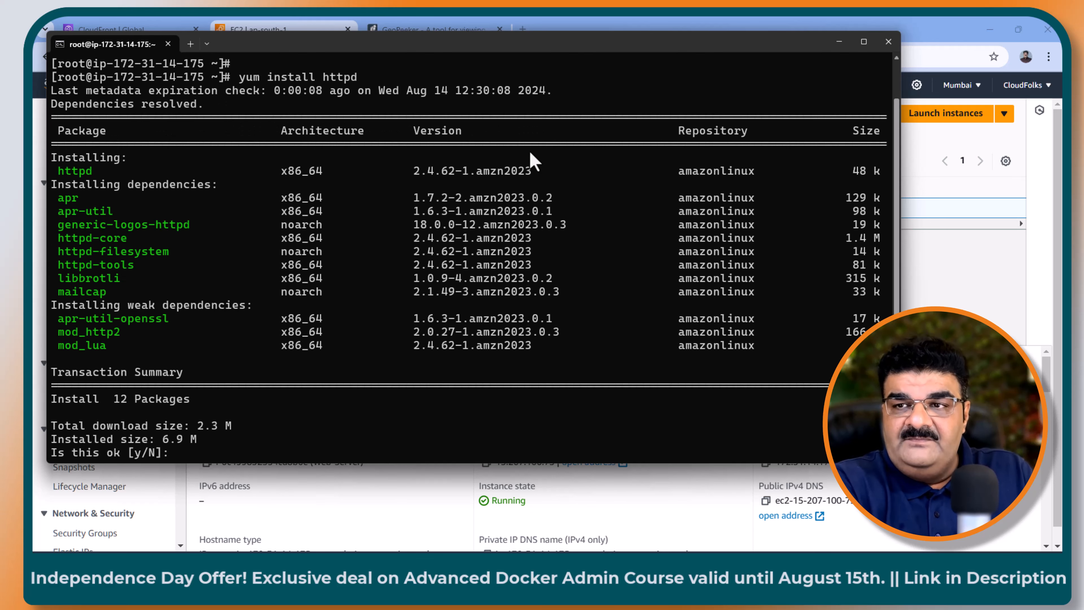
pyautogui.write('y')
pyautogui.press('Return')
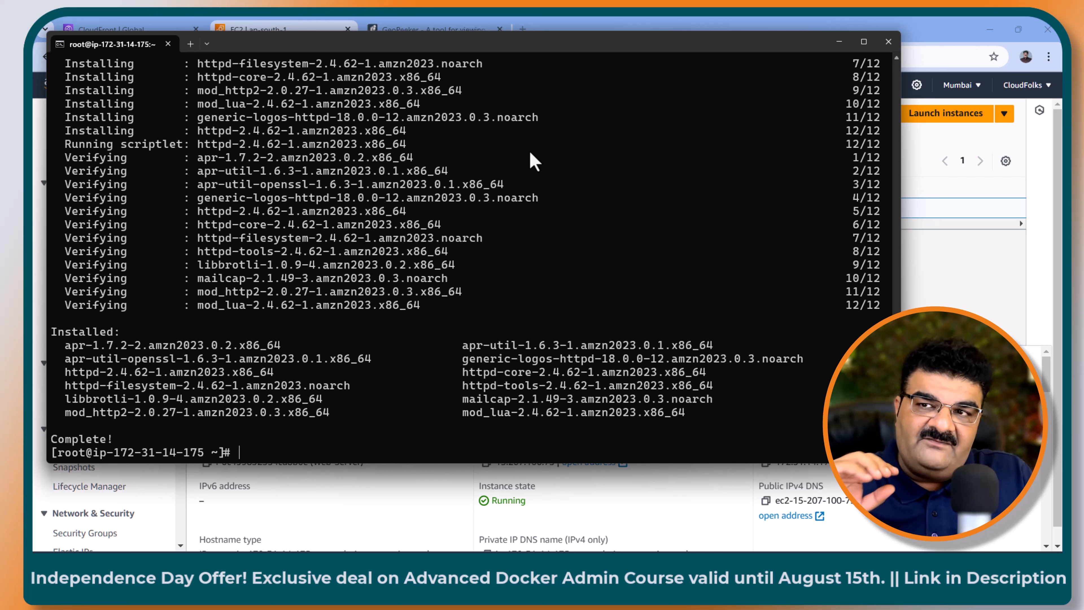
# Step: Start the httpd service with systemctl and enable it to launch at boot
pyautogui.write('syste')
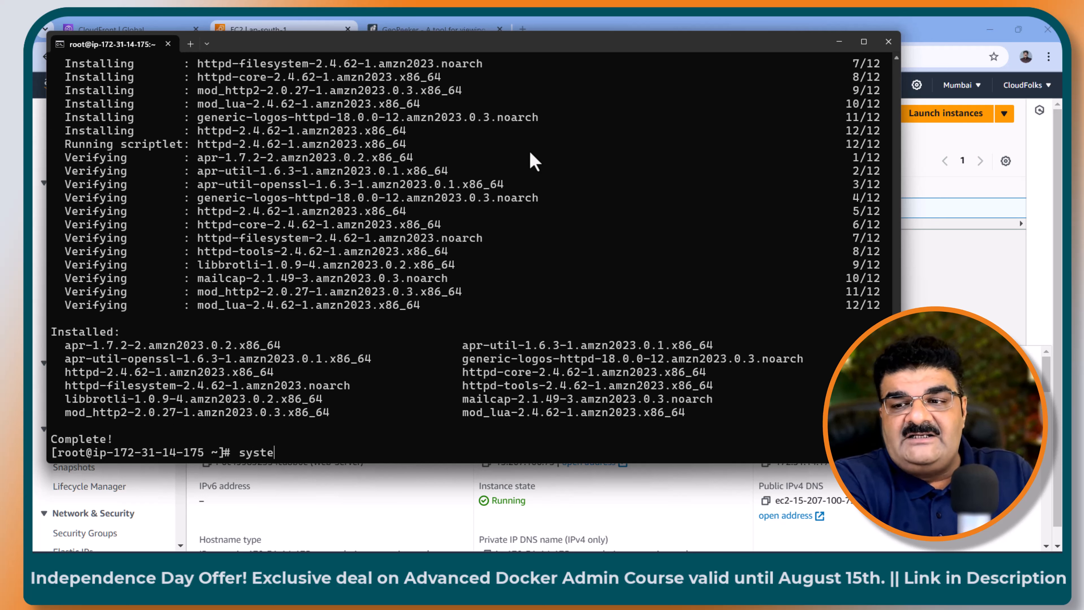
pyautogui.write('mctl s')
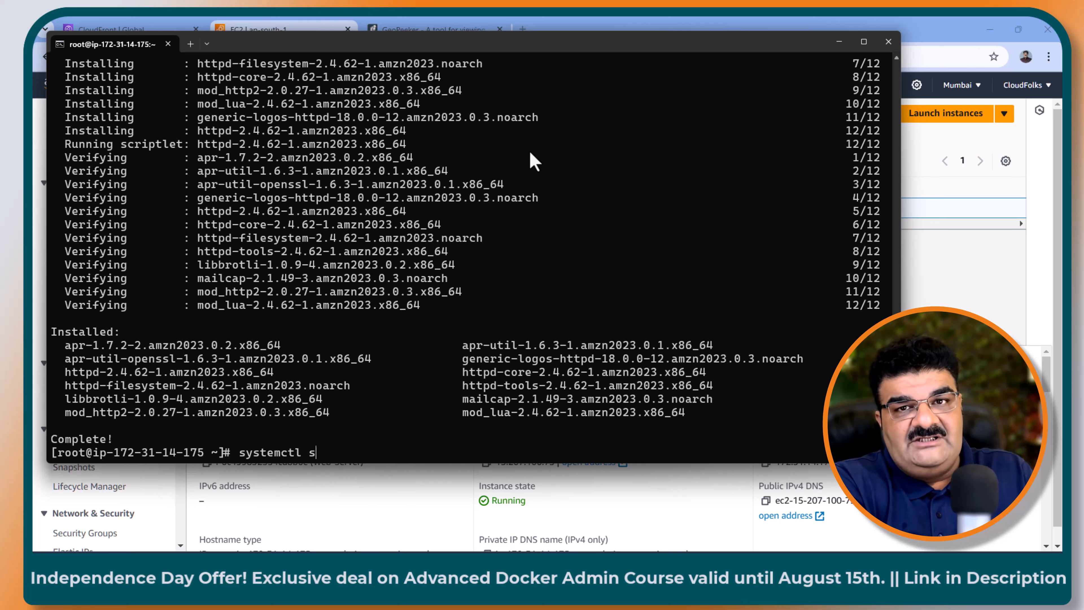
pyautogui.write('tart httpd')
pyautogui.press('Return')
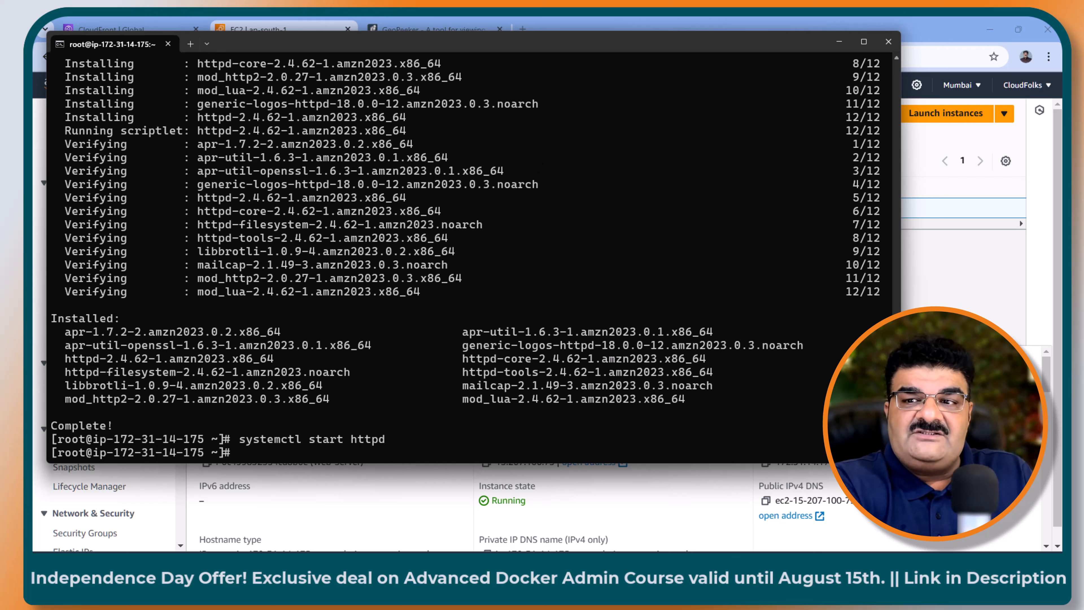
pyautogui.write('systemctl')
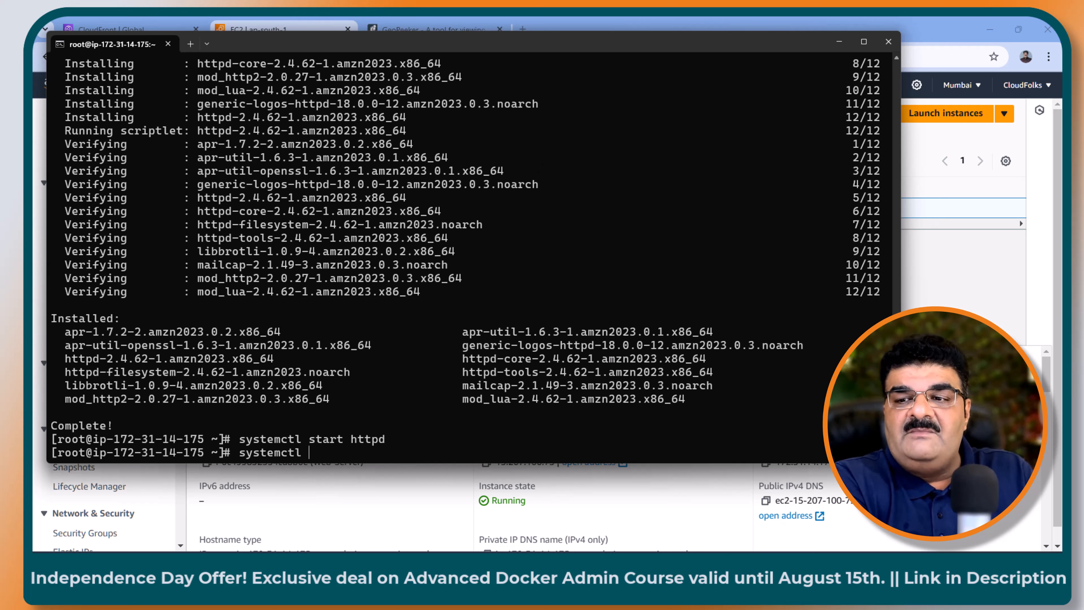
pyautogui.write(' enable ')
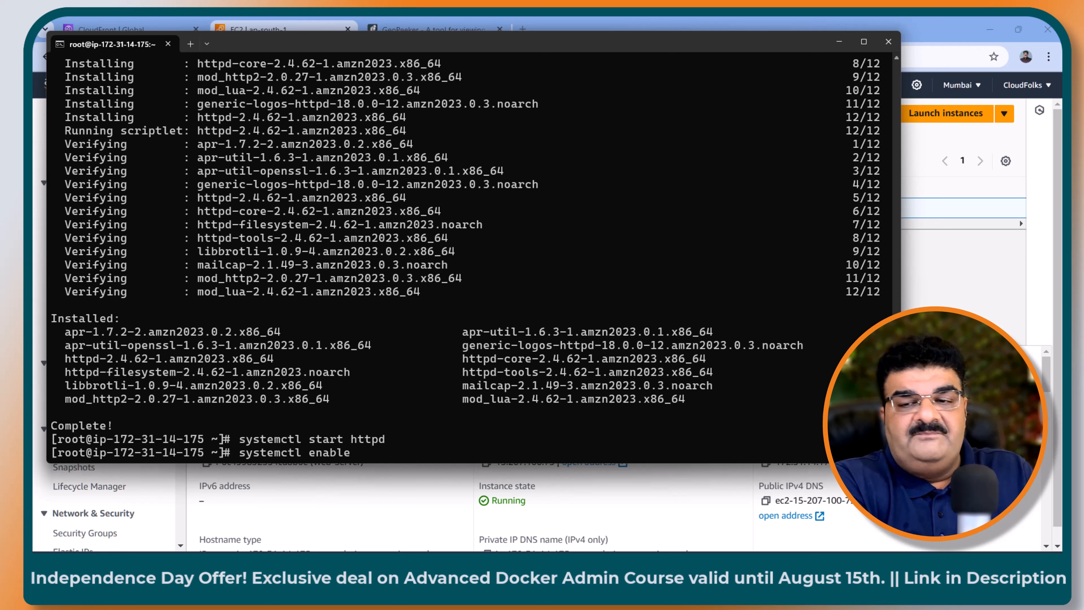
pyautogui.write('httpd')
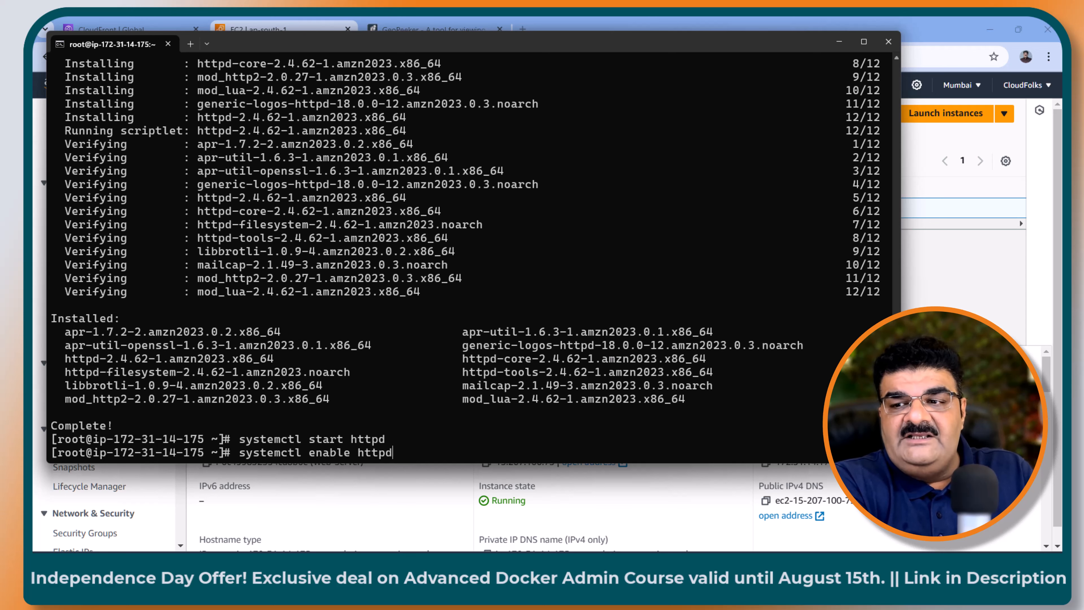
pyautogui.press('Return')
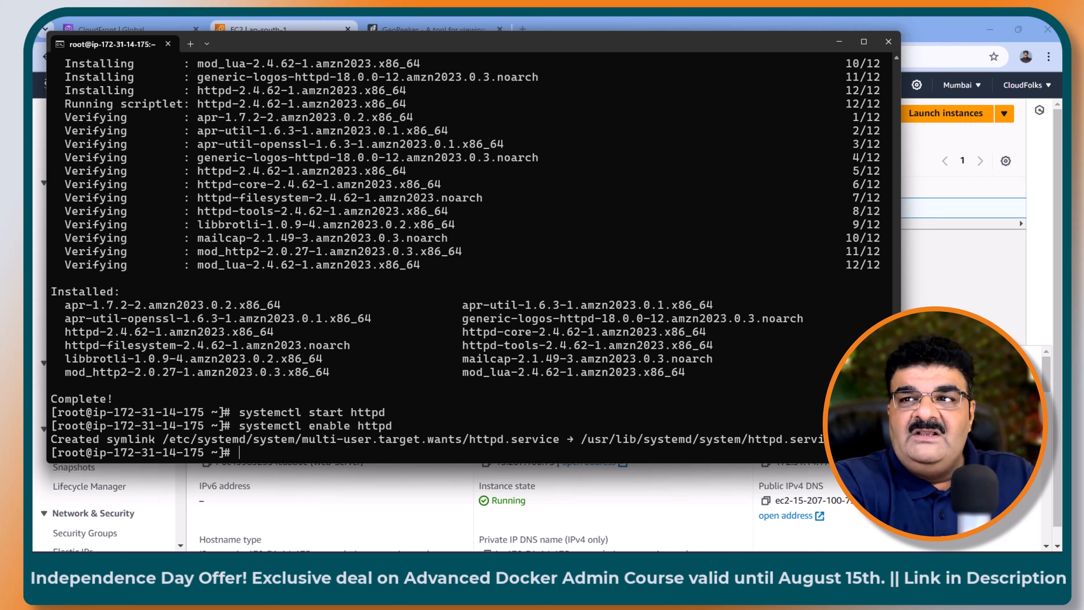
# Step: Change to the web root directory /var/www/html/
pyautogui.write('cd')
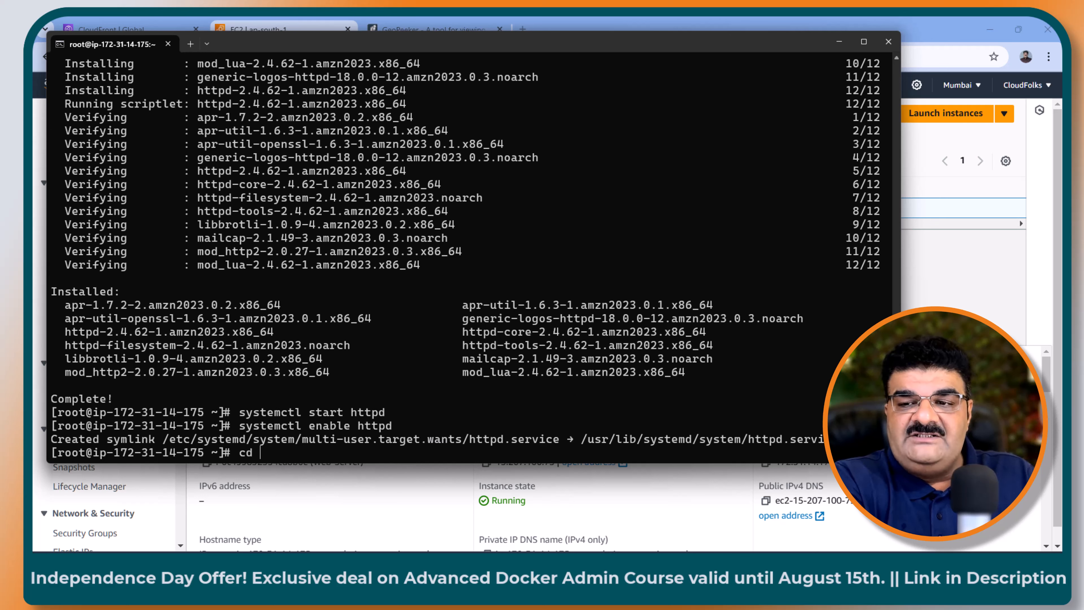
pyautogui.write('/var/www/j')
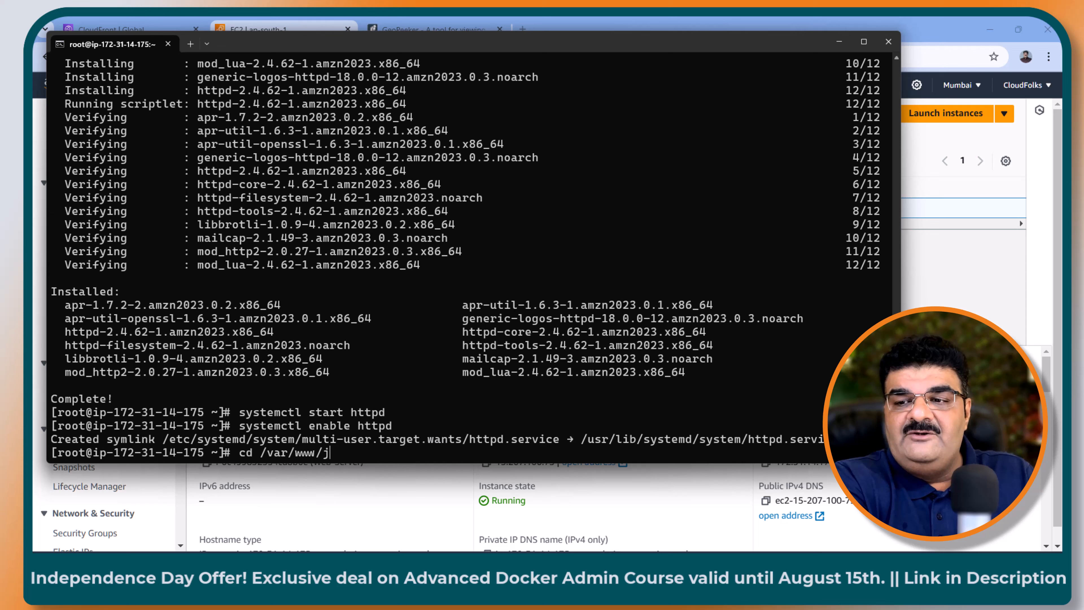
pyautogui.press('Tab')
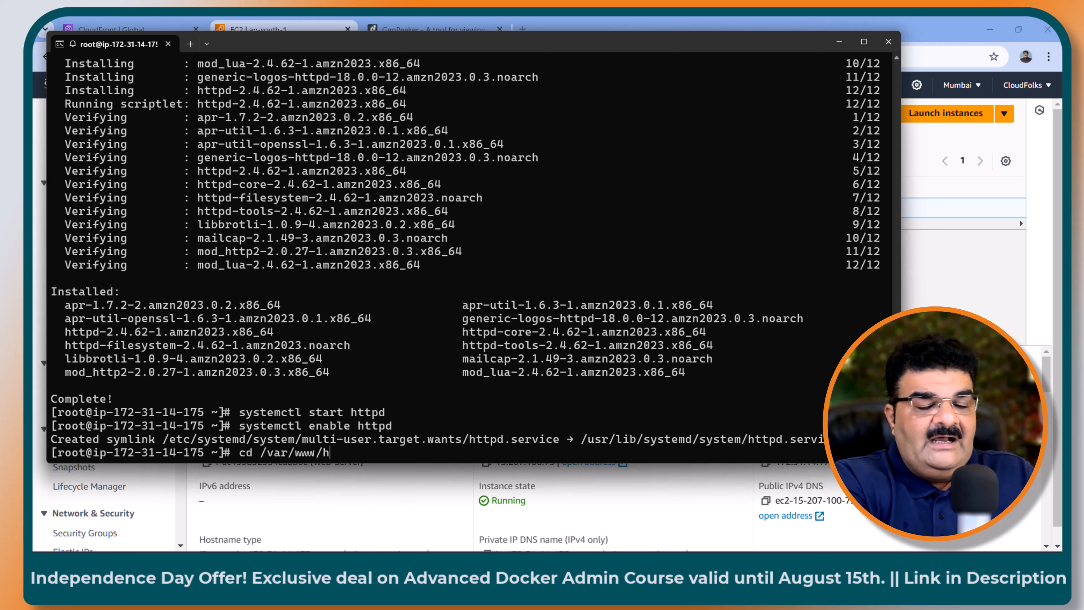
pyautogui.write('h')
pyautogui.press('Tab')
pyautogui.press('Return')
# Step: Create index.html in the web root with the vi editor
pyautogui.write('v')
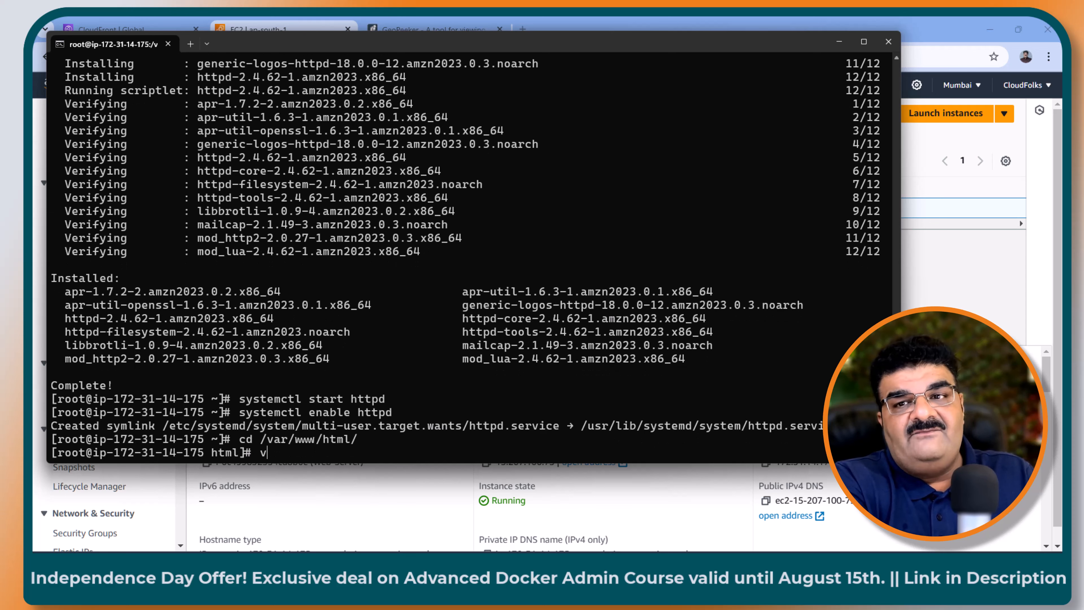
pyautogui.write('o')
pyautogui.press('BackSpace')
pyautogui.write('i in')
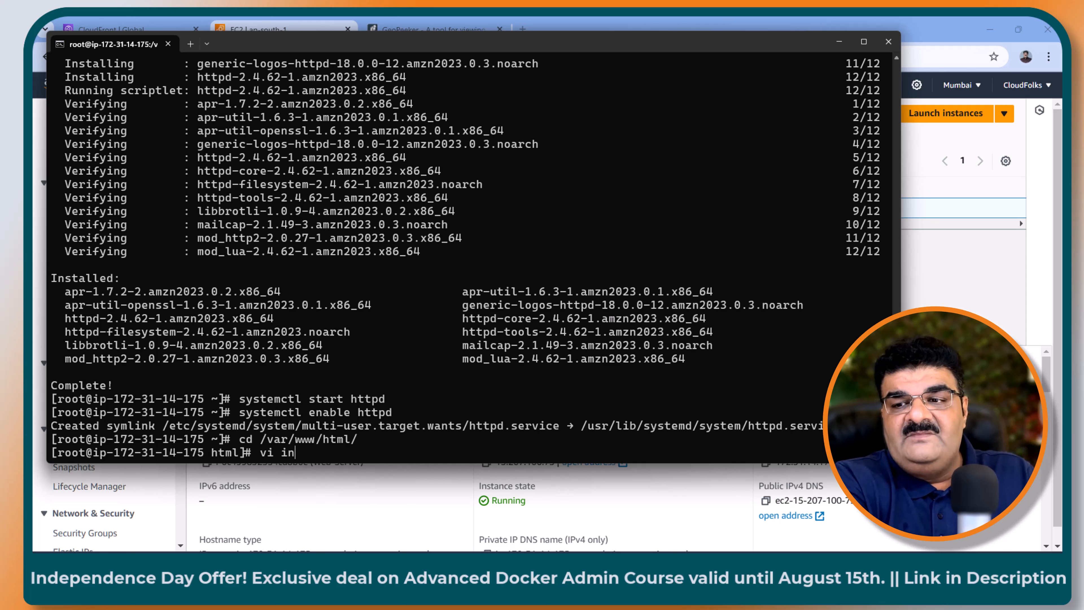
pyautogui.write('dex.html')
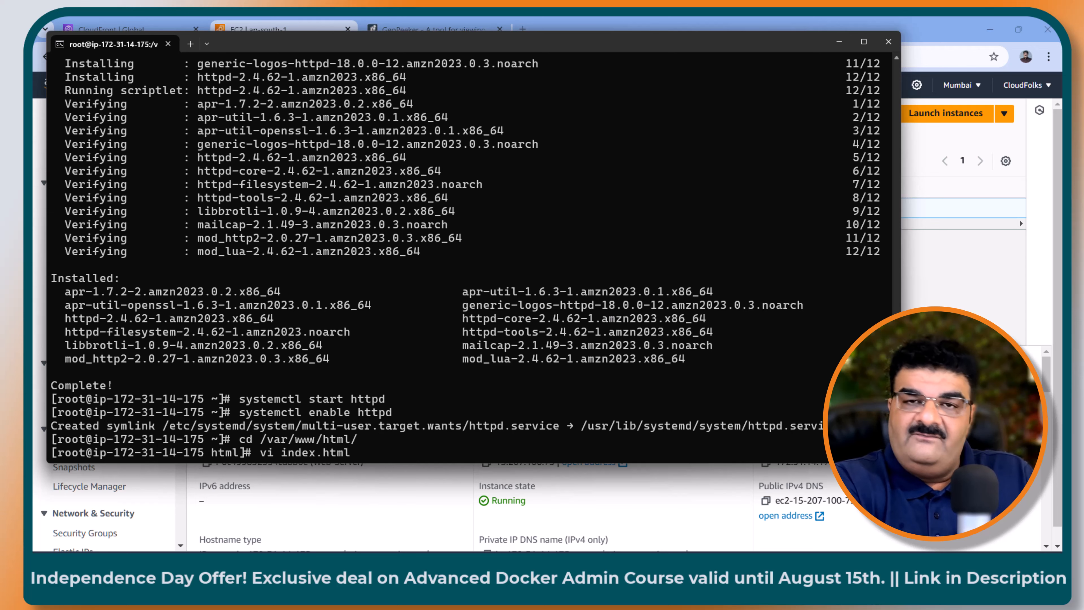
pyautogui.press('Return')
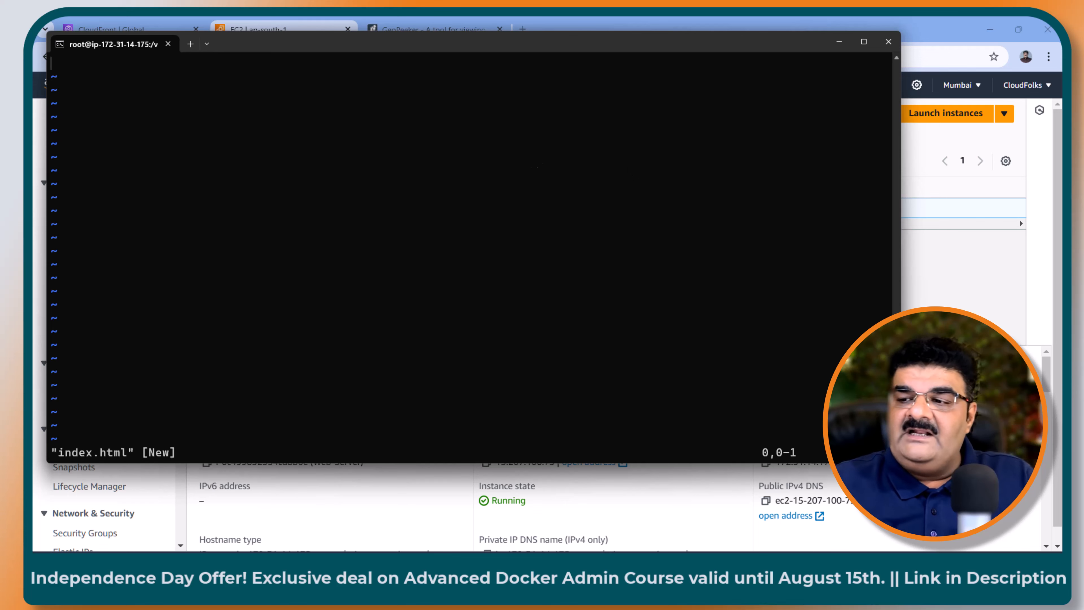
# Step: Copy all the code of index_ec2.html from VS Code into index.html in the terminal's vi session, then save and quit
pyautogui.hotkey('alt', 'Tab')
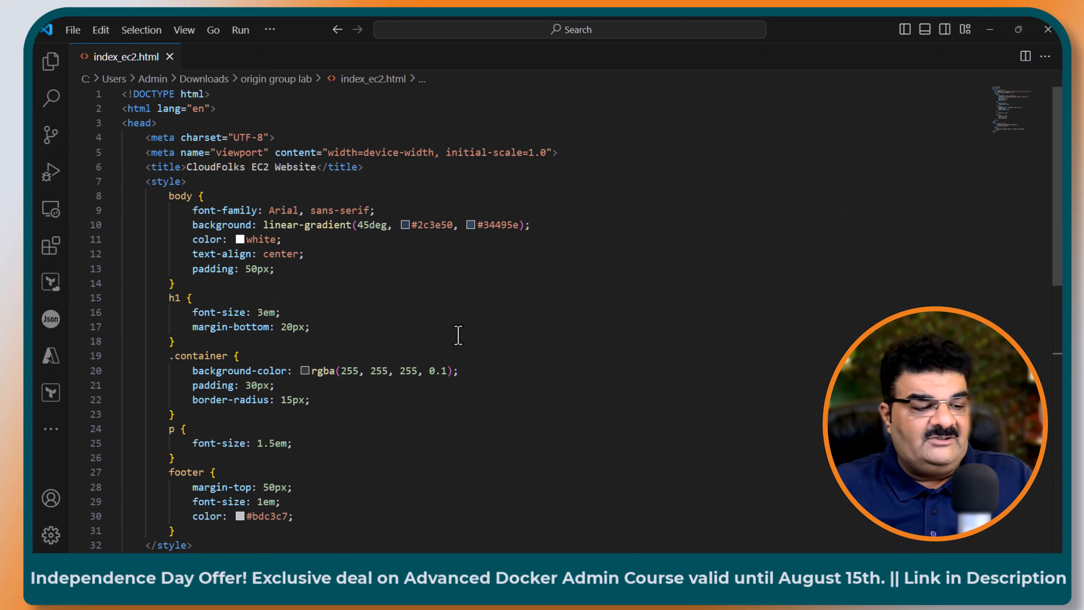
pyautogui.hotkey('ctrl', 'a')
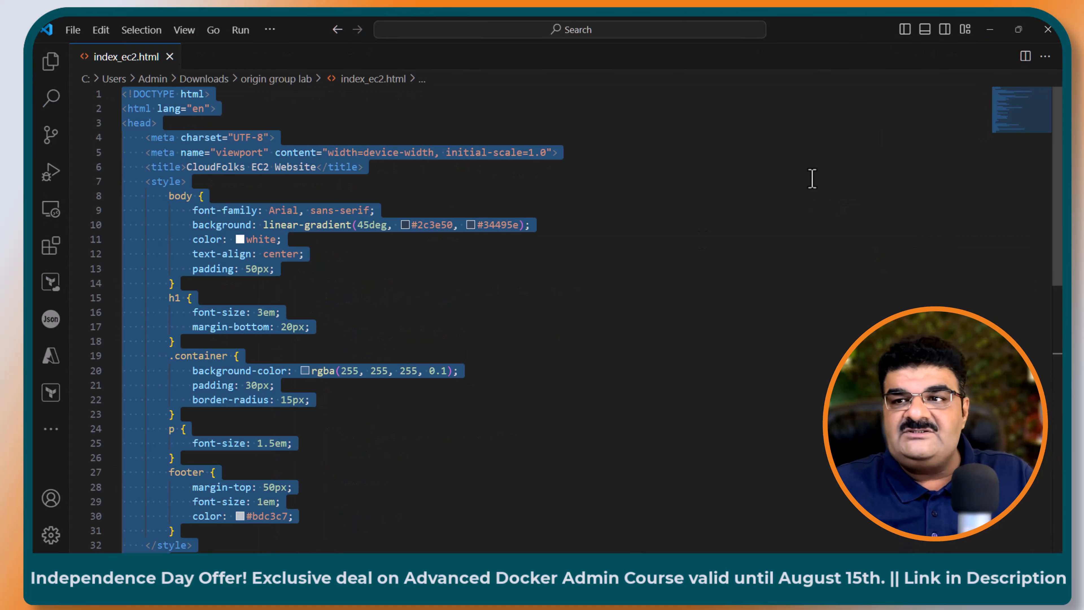
pyautogui.click(989, 29)
pyautogui.rightClick(199, 110)
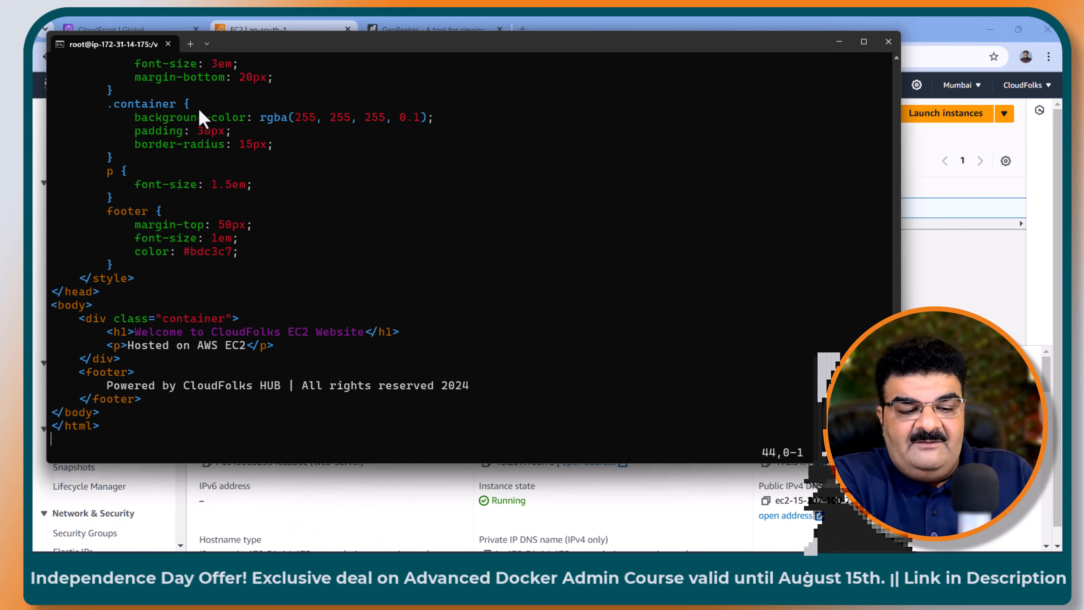
pyautogui.press('Escape')
pyautogui.write(':wq')
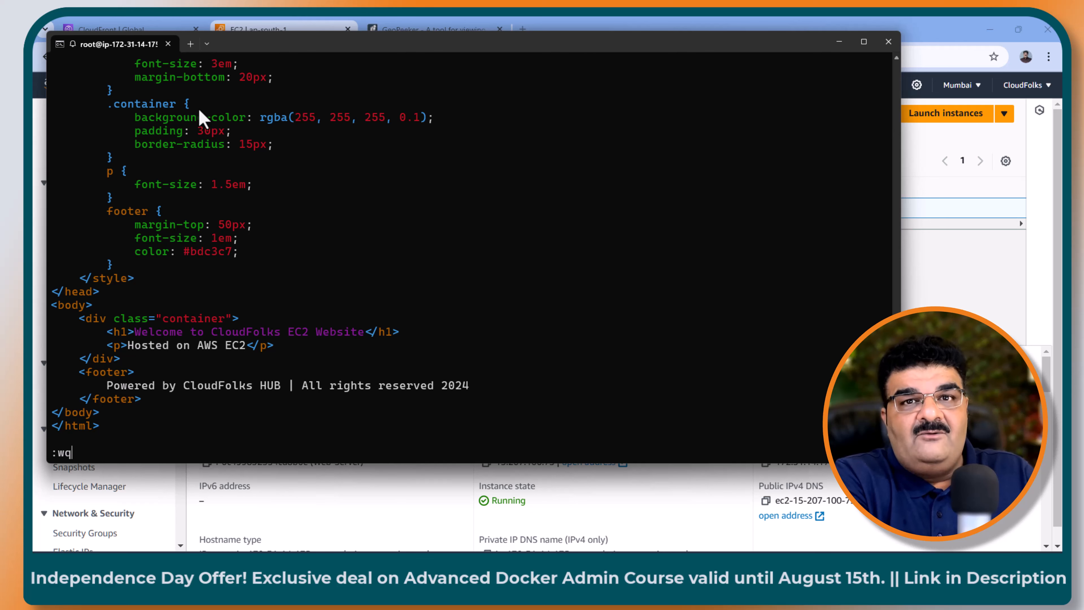
pyautogui.press('Return')
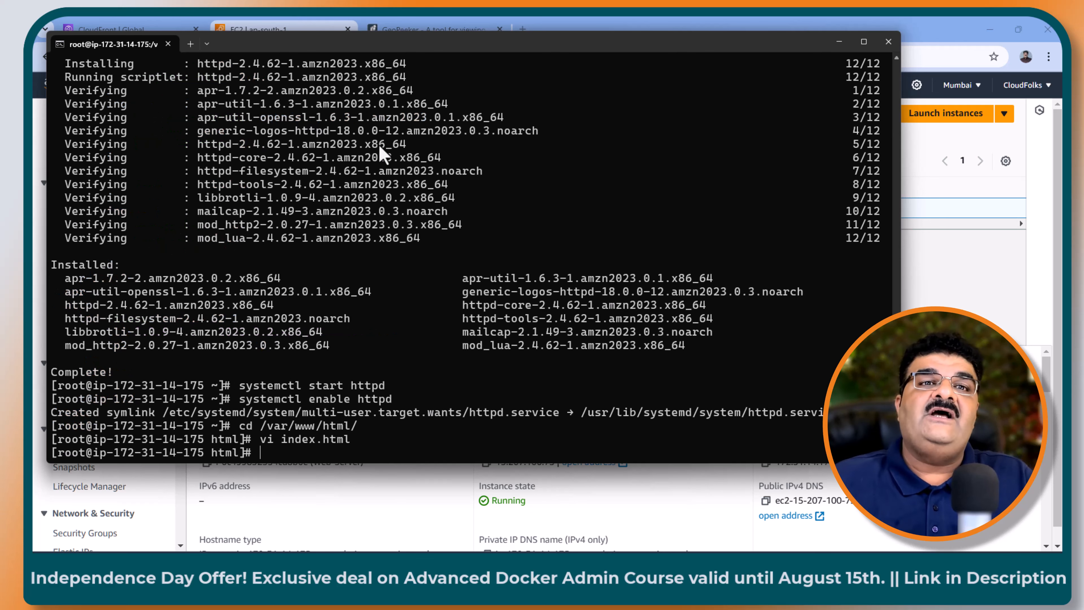
# Step: Minimize the terminal and load the web server's page at 15.207.100.73 in a new browser tab
pyautogui.click(839, 42)
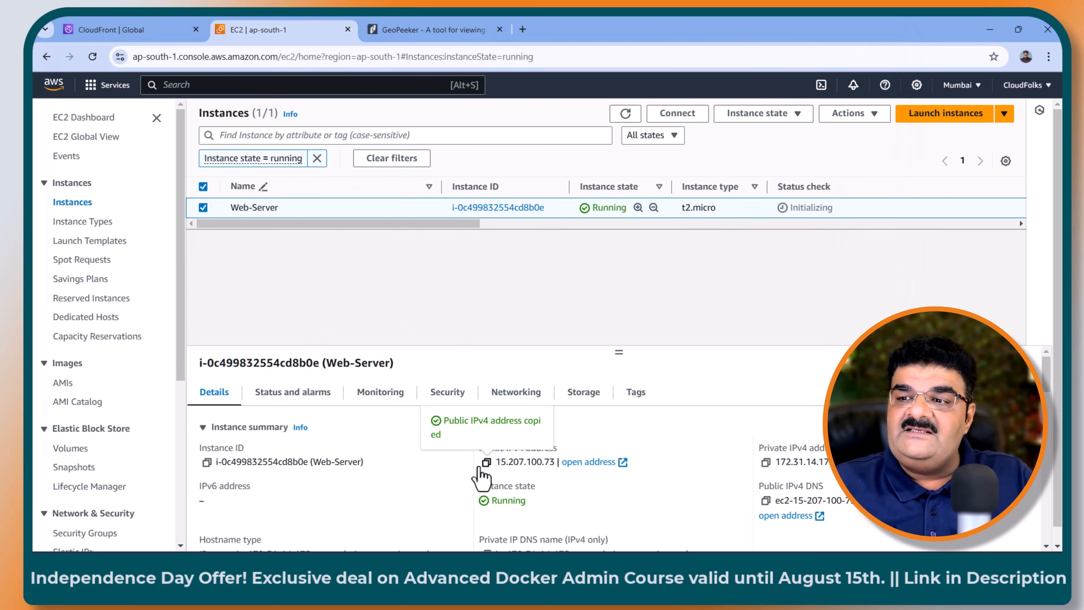
pyautogui.click(522, 29)
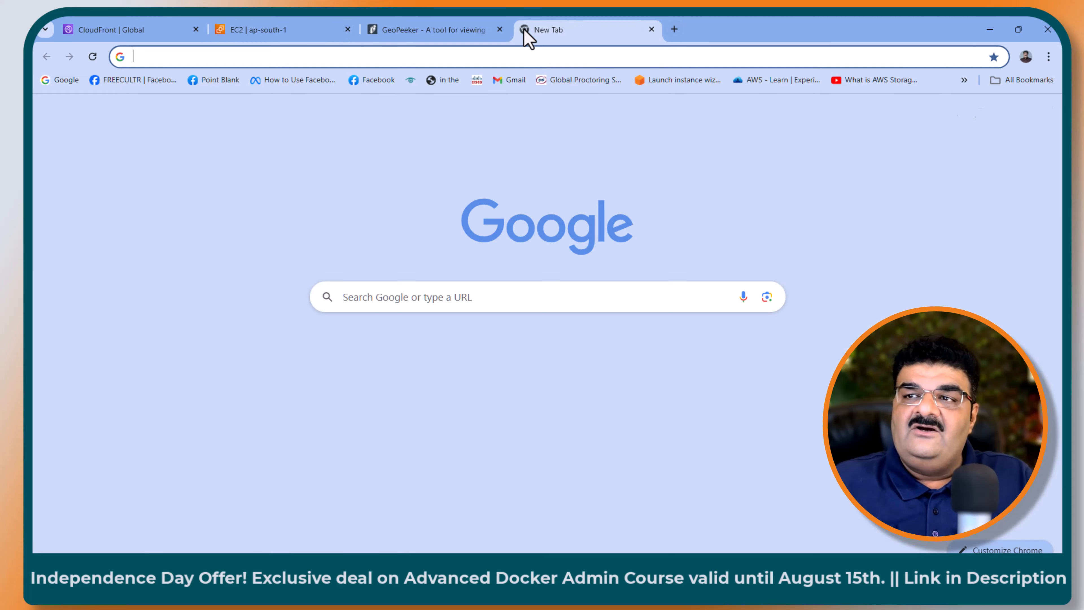
pyautogui.write('15.207.100.73')
pyautogui.press('Return')
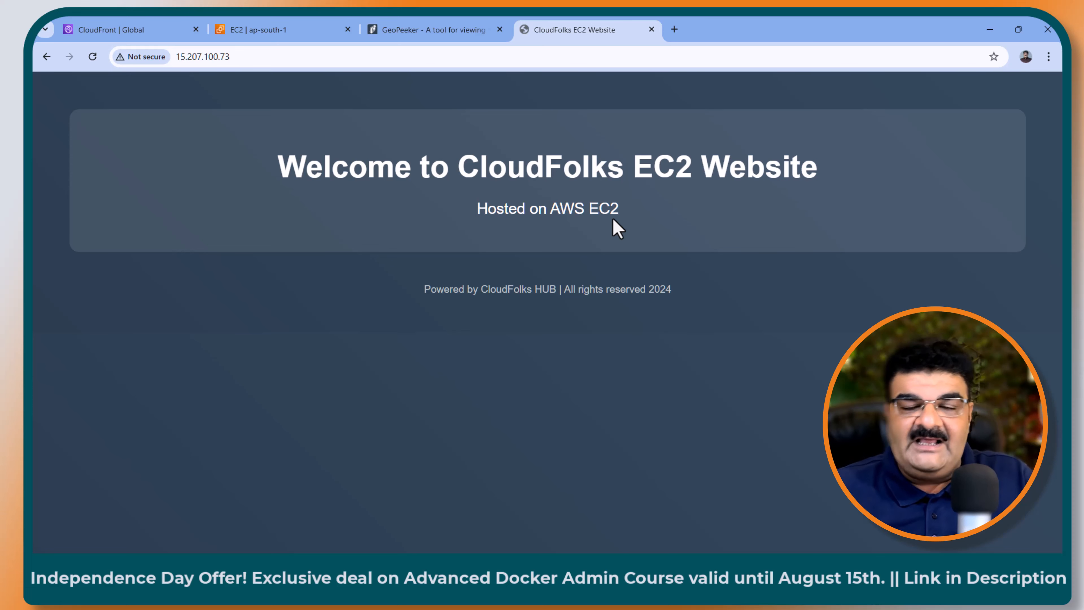
# Step: Dismiss the deletion notices on the CloudFront distributions page and start creating a new distribution
pyautogui.click(141, 31)
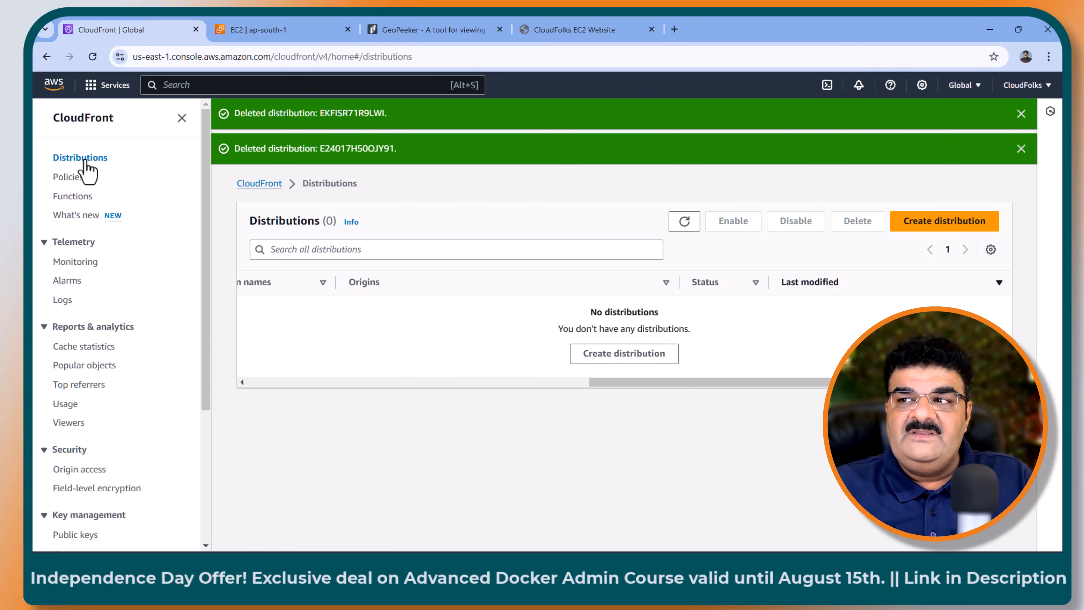
pyautogui.click(1021, 114)
pyautogui.click(1023, 114)
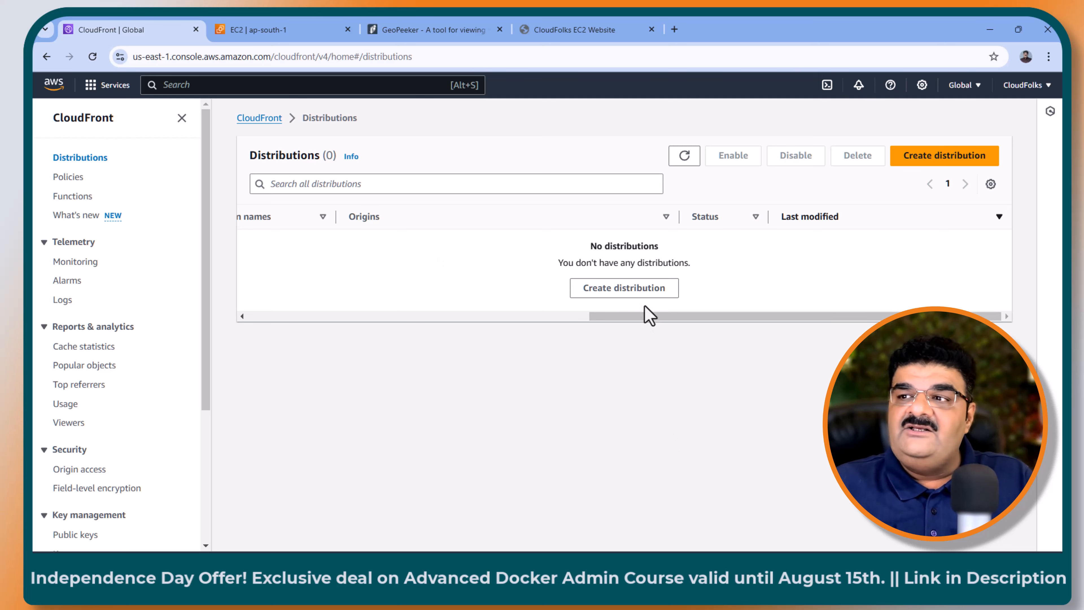
pyautogui.click(637, 295)
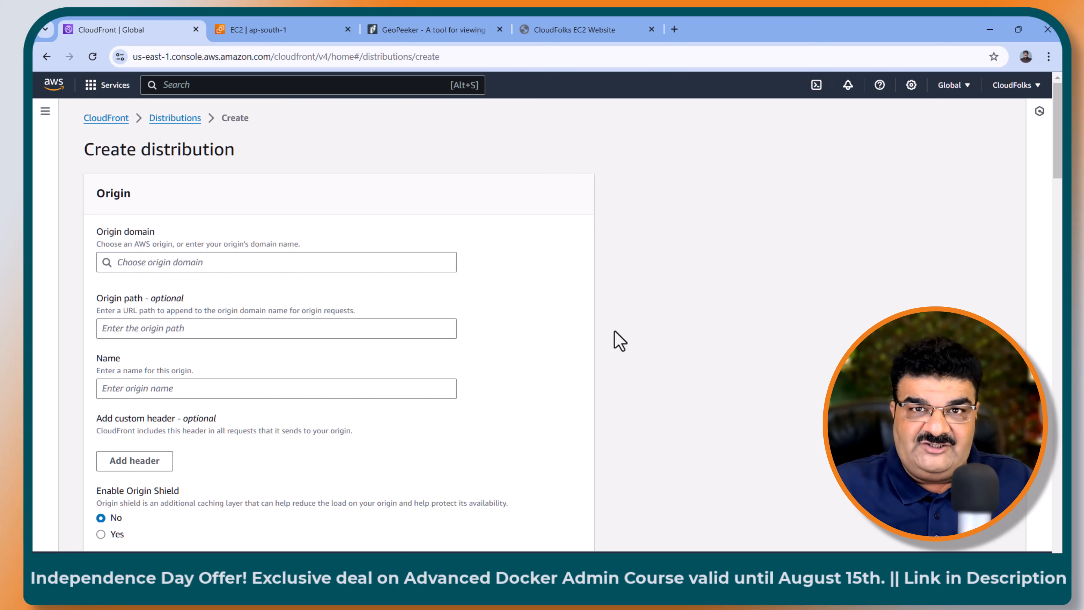
# Step: Examine the suggested origin domains for the new distribution and check the EC2 instance list for Web-Server
pyautogui.click(305, 261)
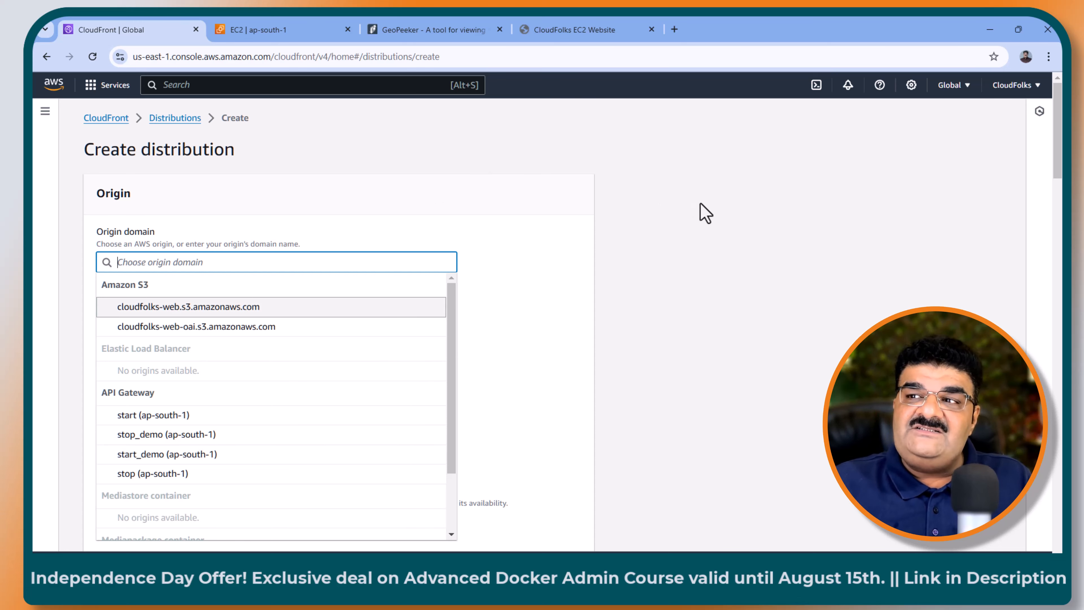
pyautogui.click(487, 173)
pyautogui.click(265, 39)
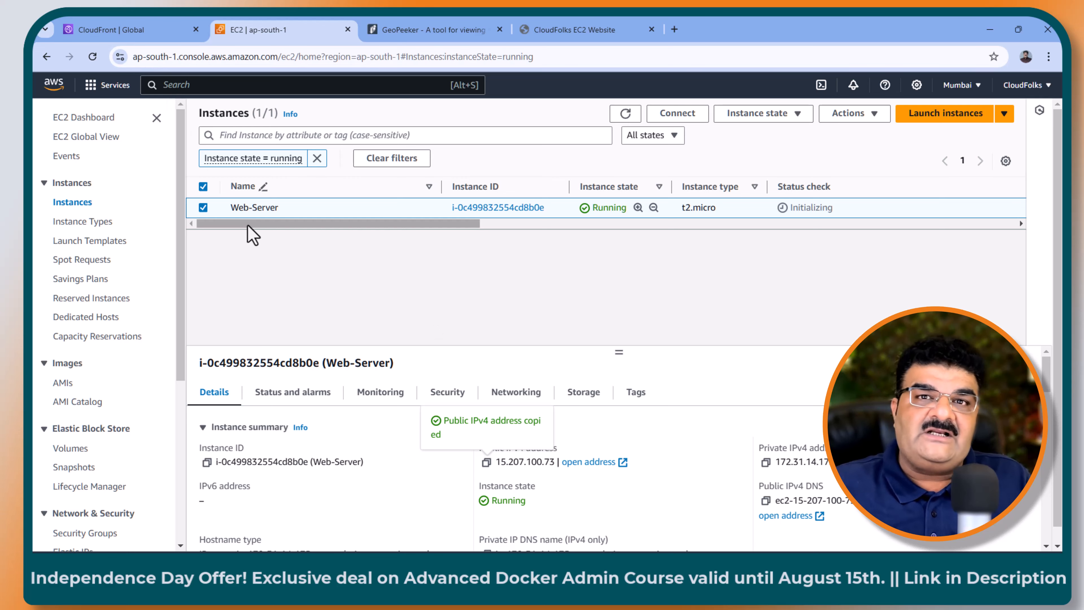
pyautogui.click(158, 33)
pyautogui.click(223, 261)
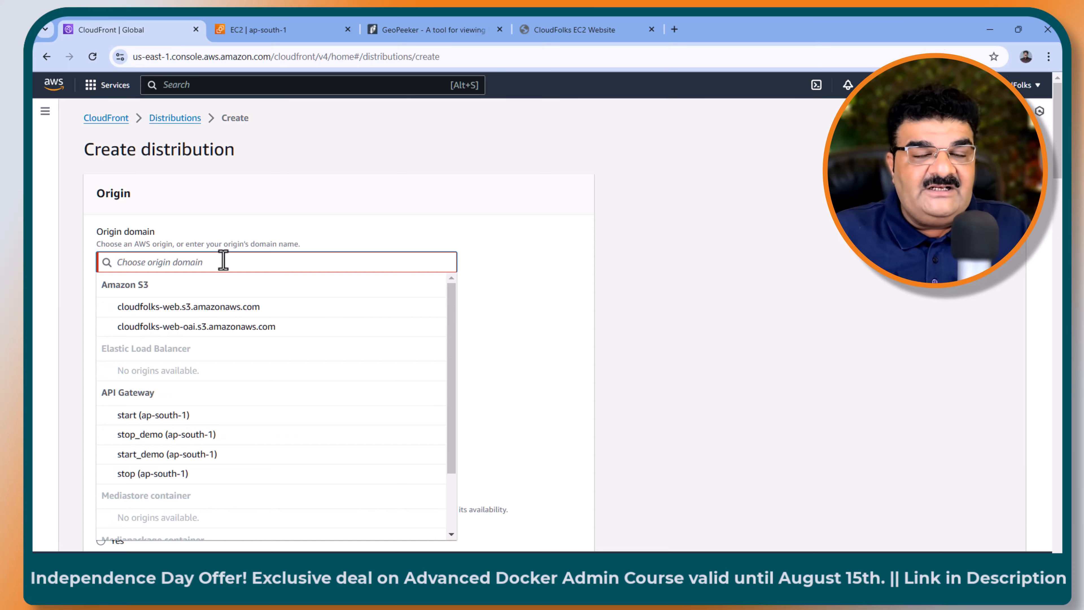
# Step: Copy Web-Server's public IPv4 DNS name from EC2 and enter it as the CloudFront distribution's origin domain
pyautogui.click(266, 31)
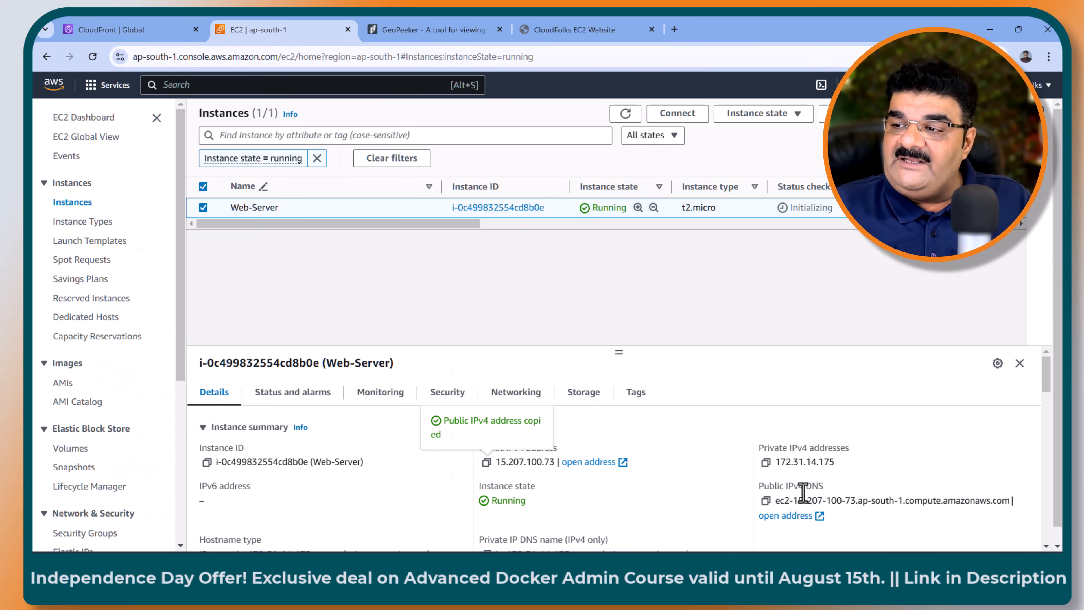
pyautogui.click(766, 501)
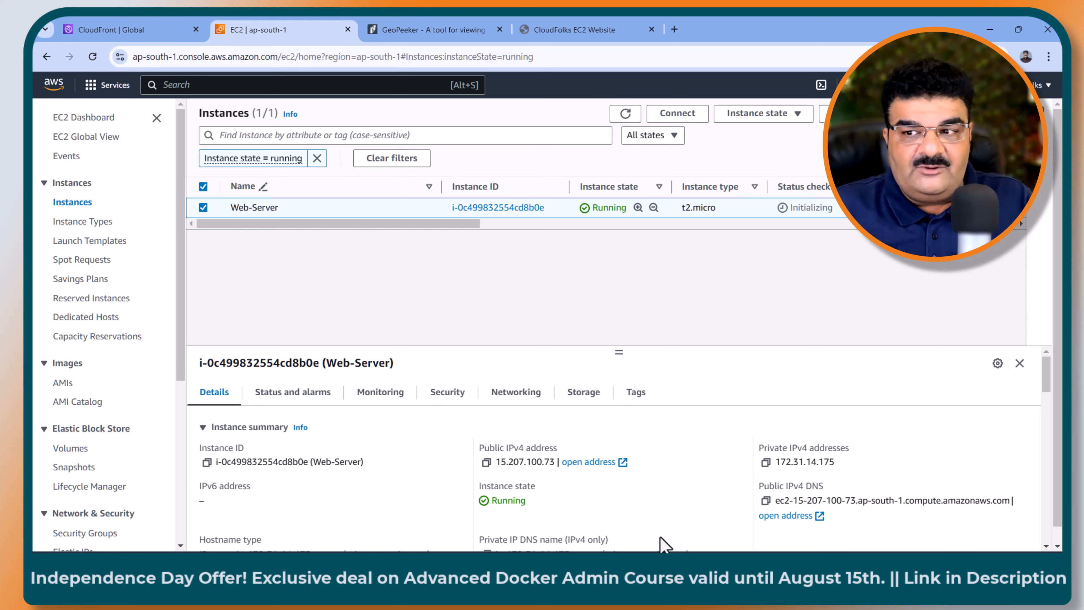
pyautogui.scroll(-4, 554, 508)
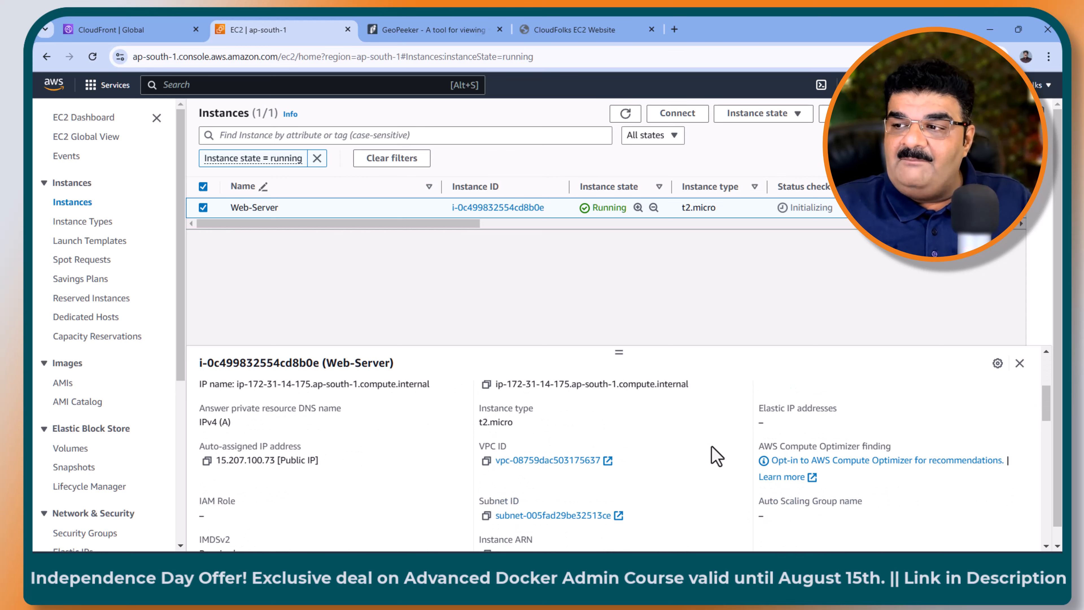
pyautogui.scroll(4, 717, 454)
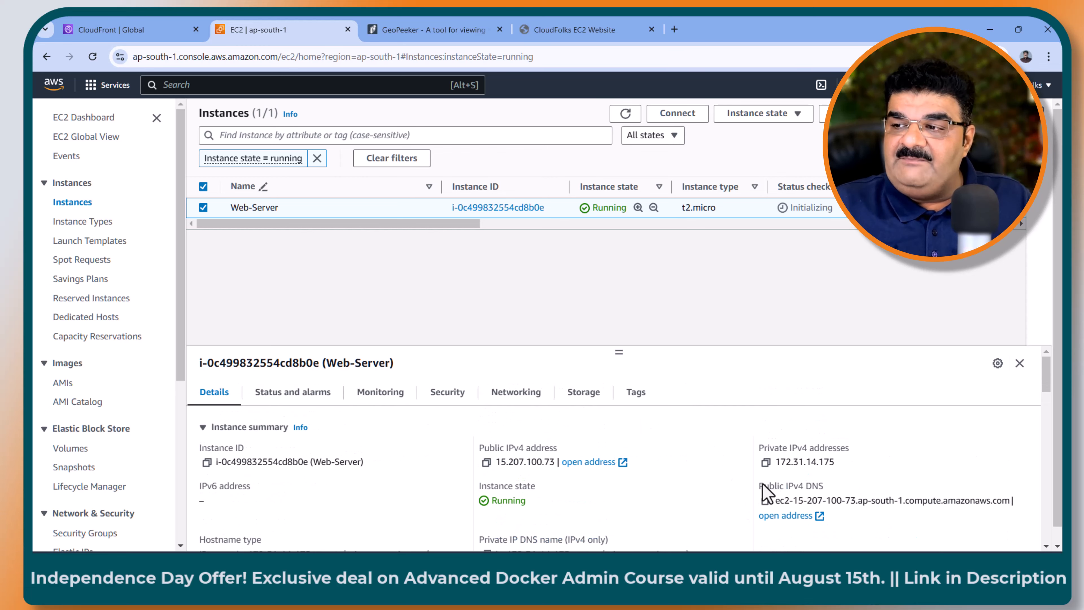
pyautogui.click(766, 501)
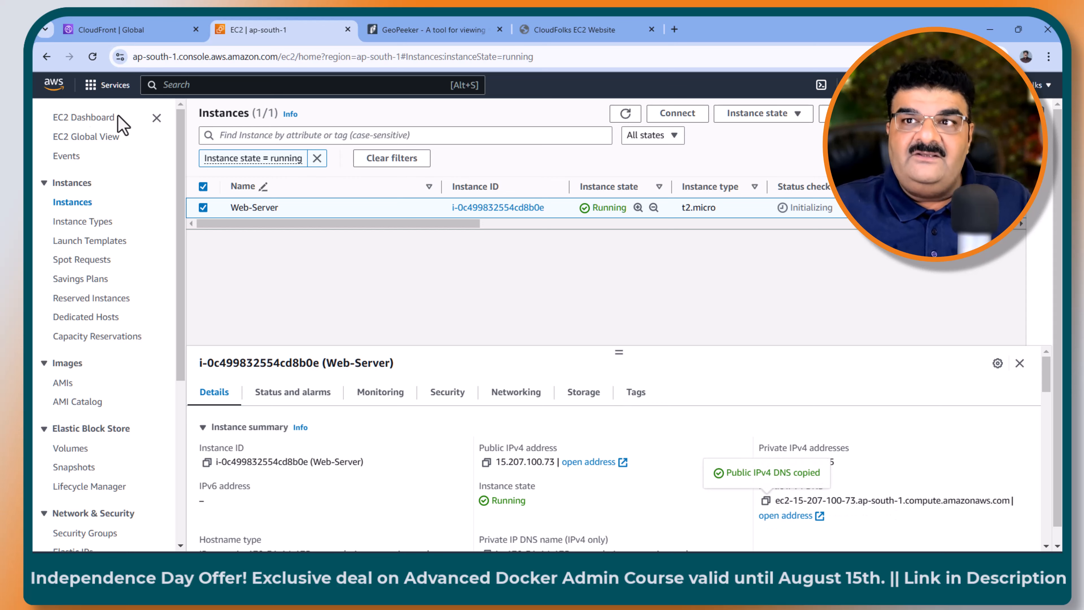
pyautogui.click(141, 35)
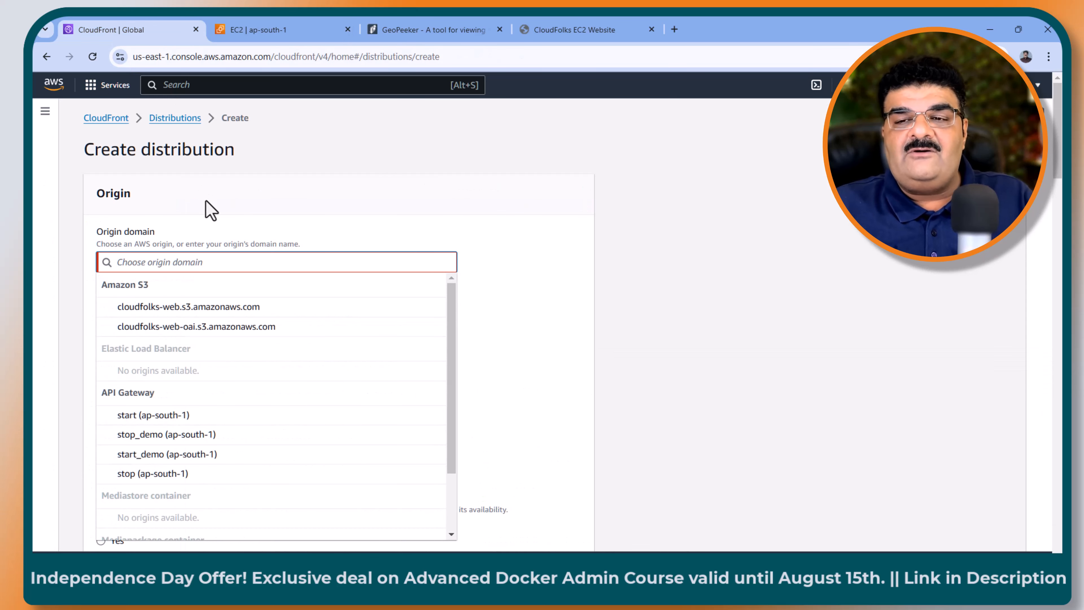
pyautogui.hotkey('ctrl', 'v')
pyautogui.press('Tab')
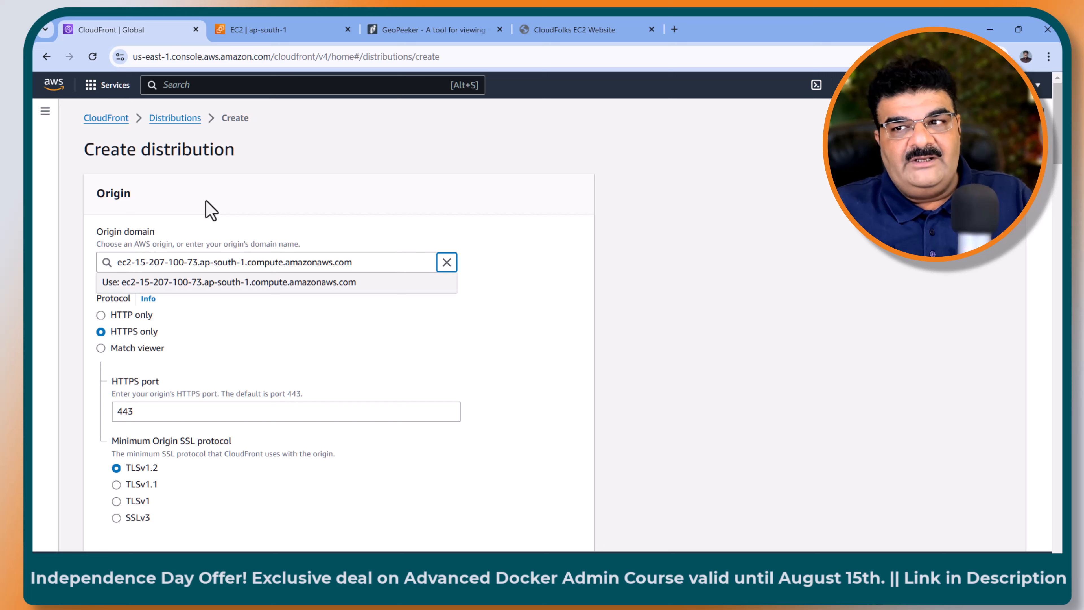
# Step: Accept ec2-15-207-100-73.ap-south-1.compute.amazonaws.com as the origin domain and set the origin protocol to HTTP only
pyautogui.click(268, 311)
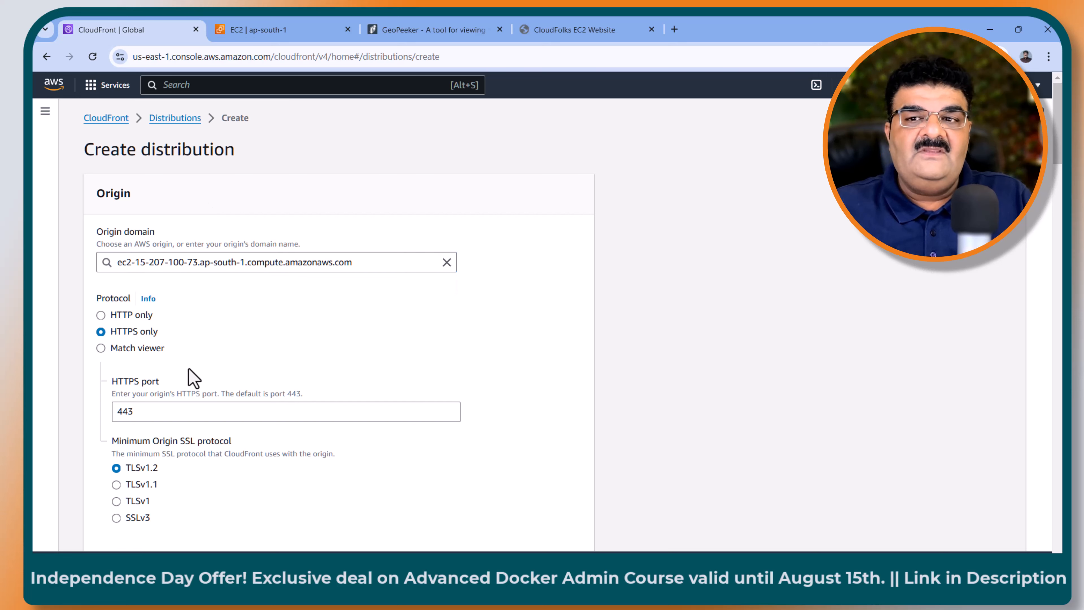
pyautogui.click(117, 316)
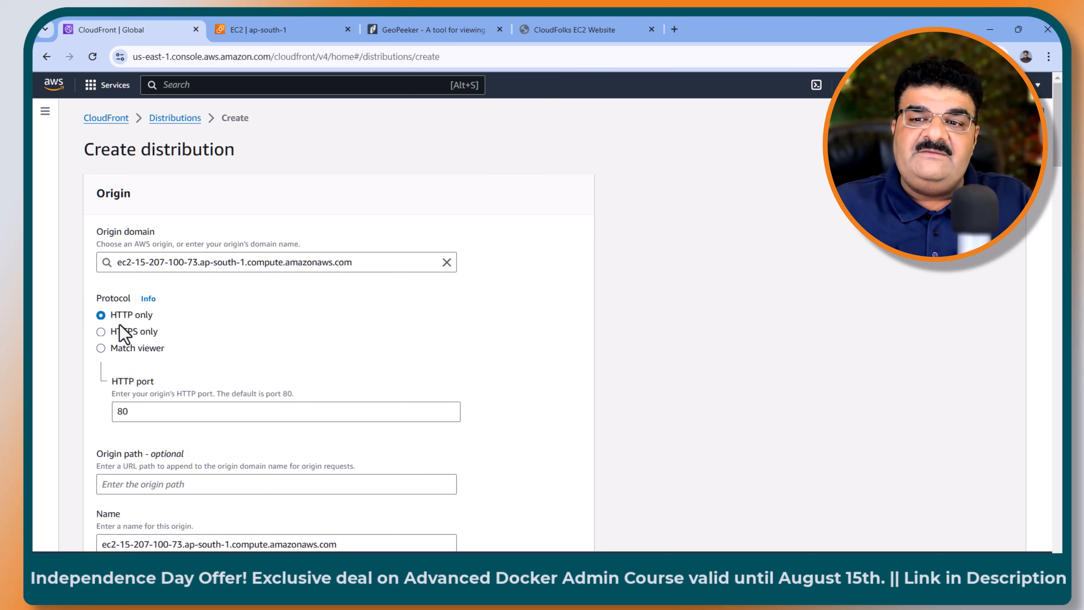
# Step: Choose not to enable WAF security protections, keep the other default settings, and create the distribution
pyautogui.scroll(-4, 123, 334)
pyautogui.scroll(-12, 179, 314)
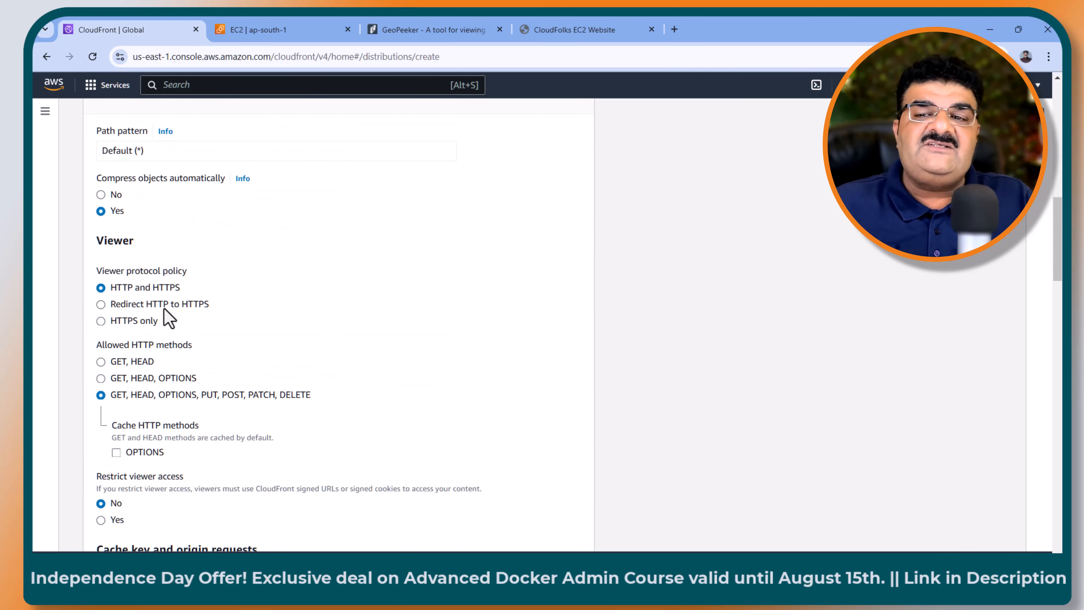
pyautogui.scroll(-10, 165, 312)
pyautogui.scroll(4, 165, 312)
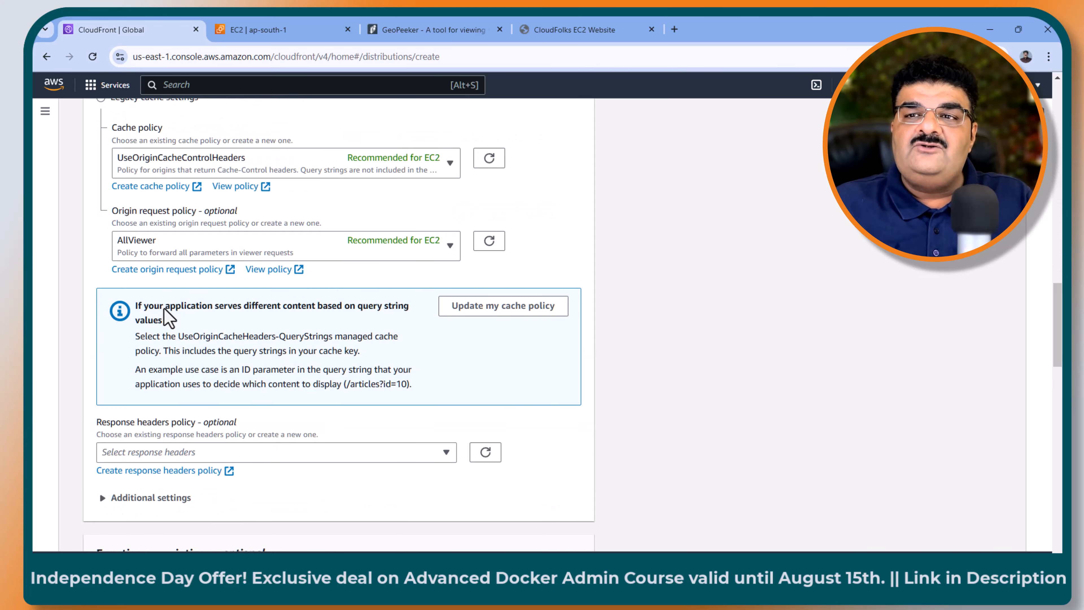
pyautogui.scroll(-20, 167, 317)
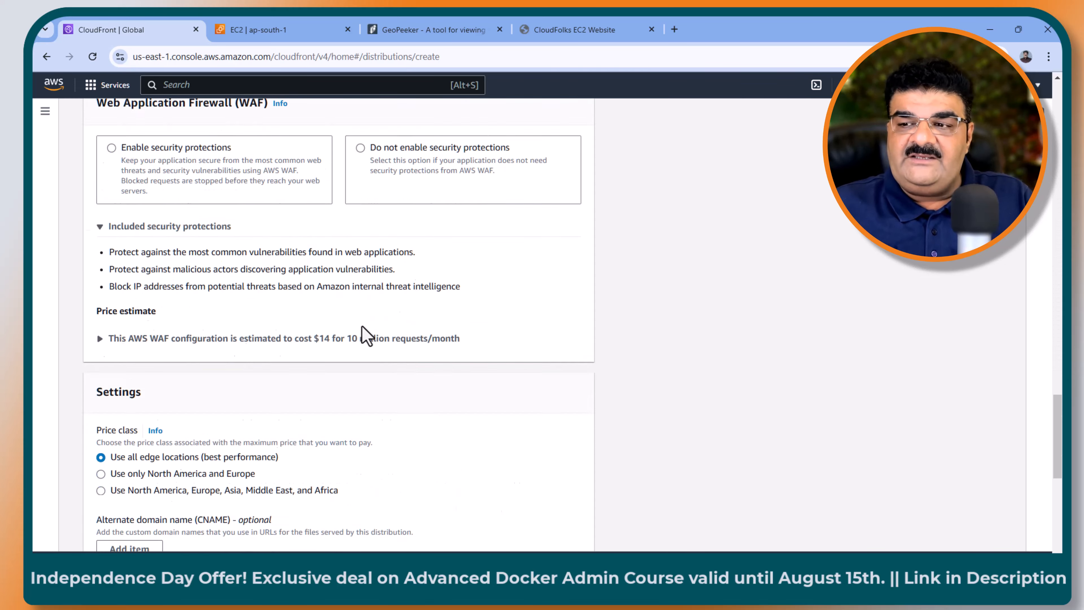
pyautogui.click(541, 536)
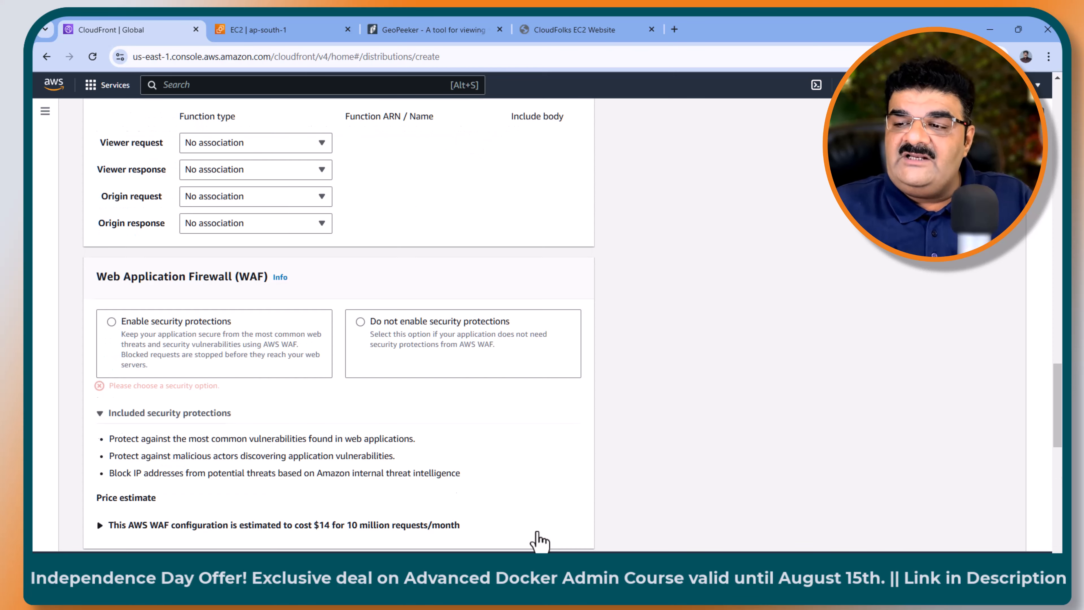
pyautogui.click(362, 324)
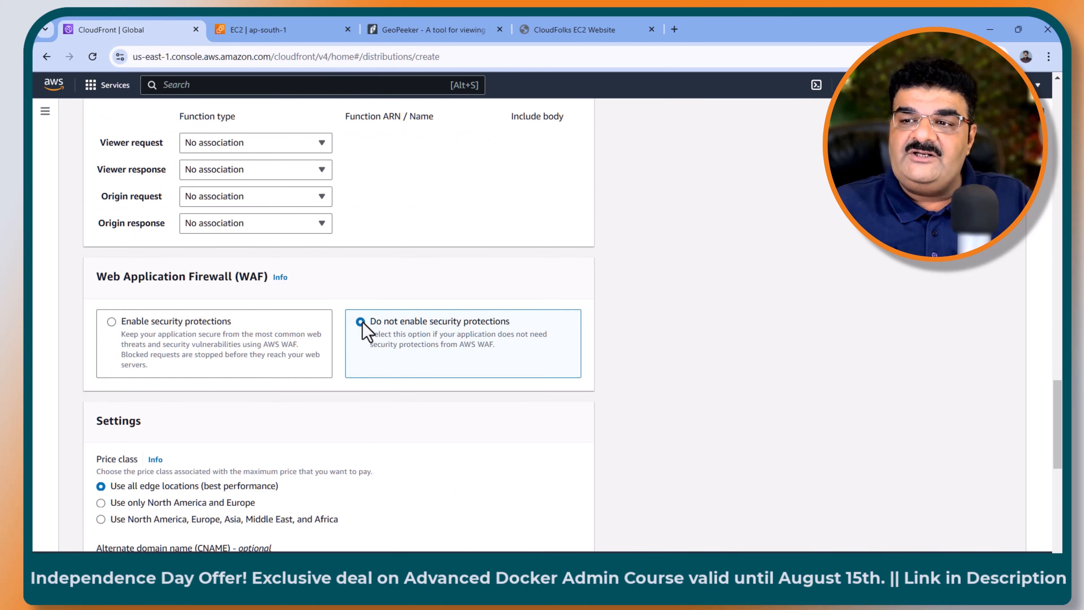
pyautogui.scroll(-10, 476, 360)
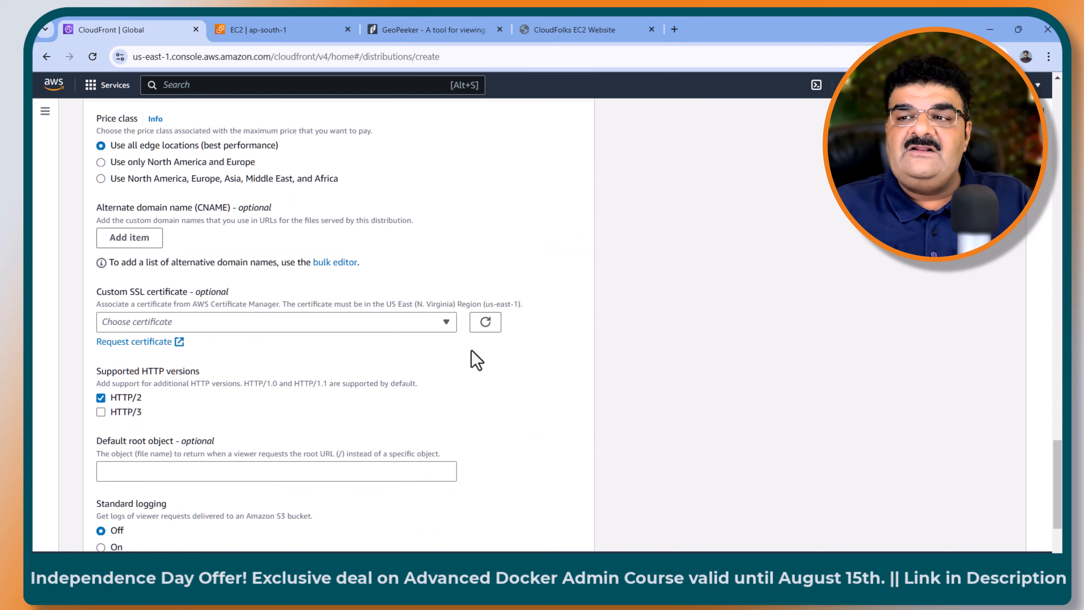
pyautogui.click(519, 531)
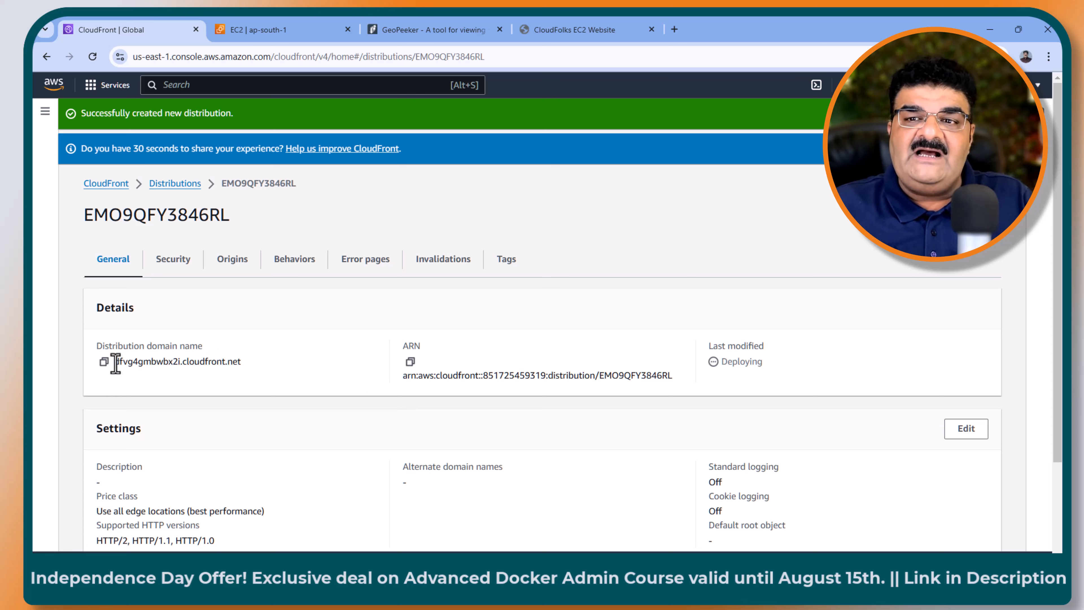
# Step: Copy the new distribution's domain name, dfvg4gmbwbx2i.cloudfront.net, and load it in a new browser tab
pyautogui.moveTo(116, 363); pyautogui.dragTo(241, 362)
pyautogui.hotkey('ctrl', 'c')
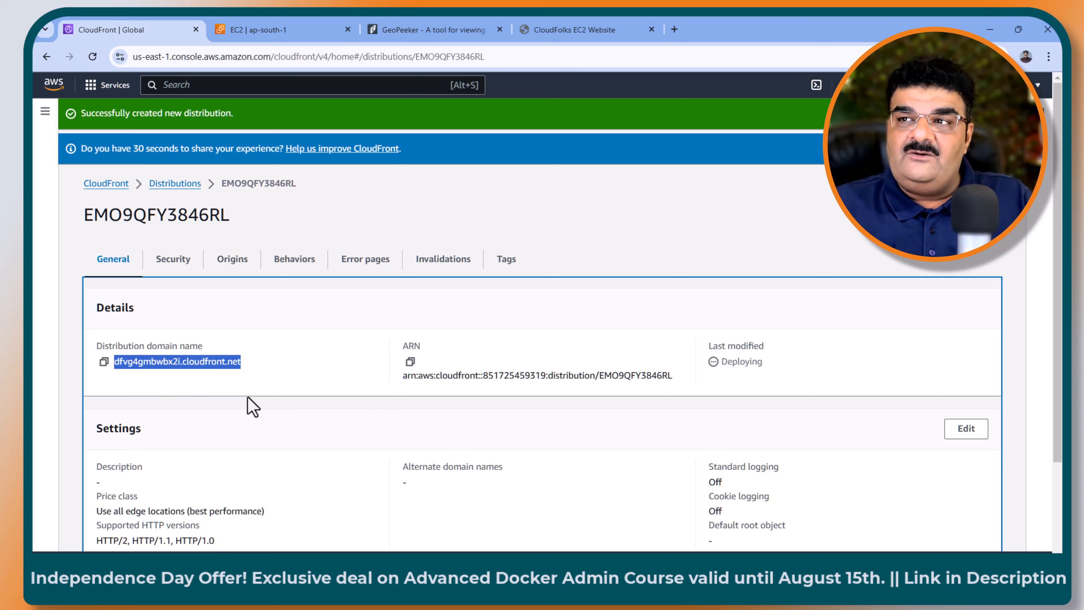
pyautogui.click(674, 29)
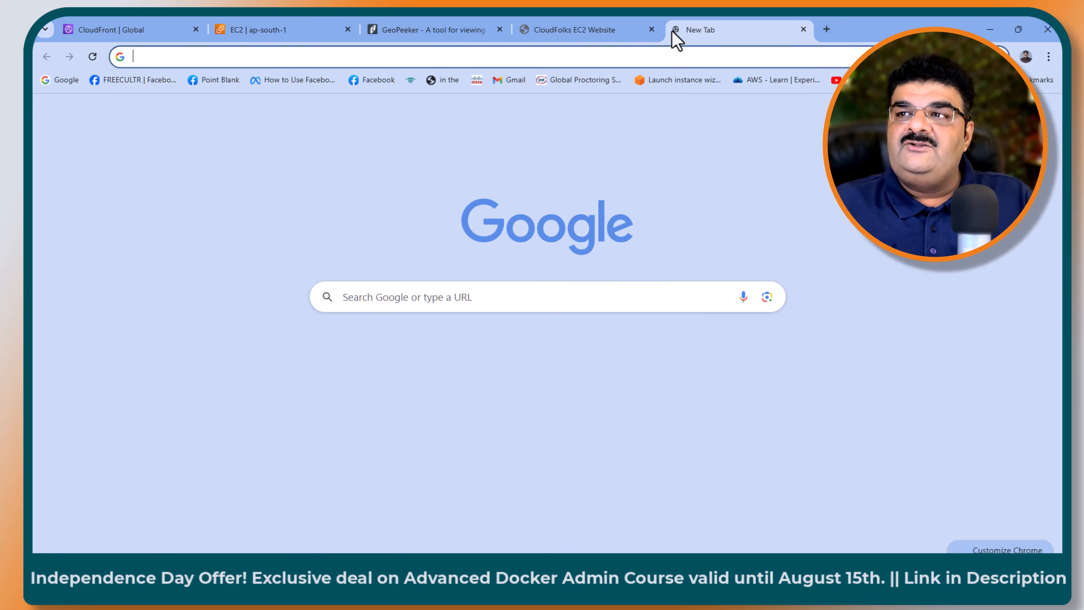
pyautogui.hotkey('ctrl', 'v')
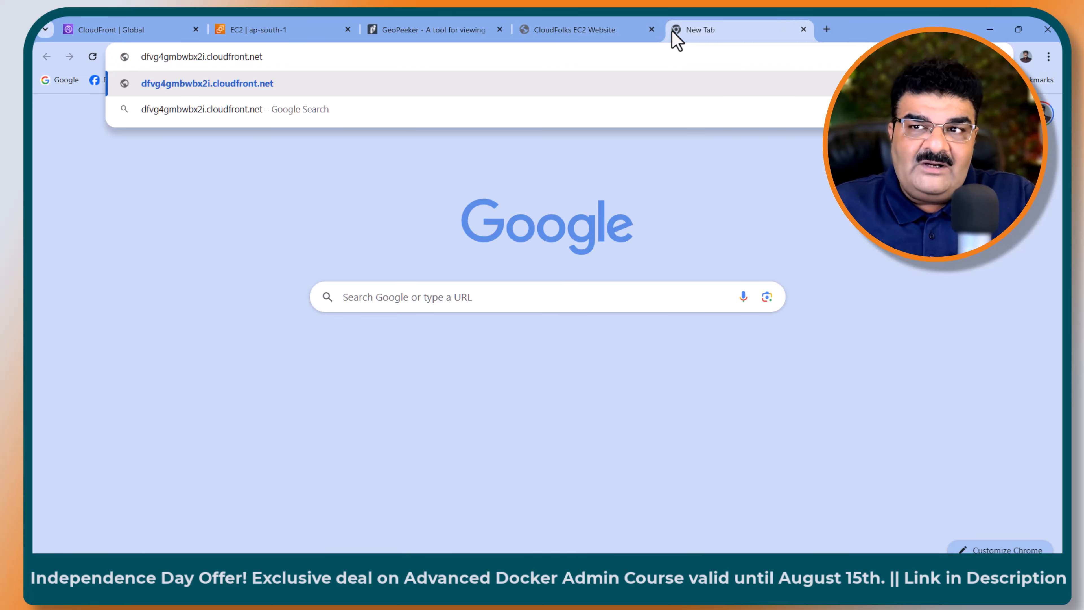
pyautogui.press('Return')
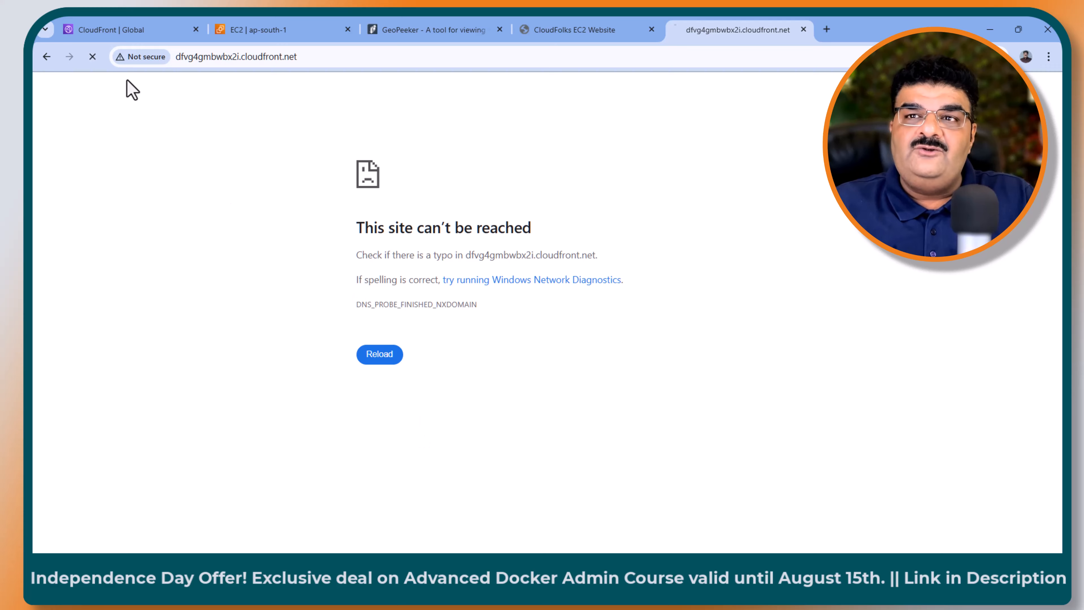
# Step: Return to the CloudFront distributions list and check the new distribution's remaining columns for its status
pyautogui.click(120, 30)
pyautogui.click(175, 184)
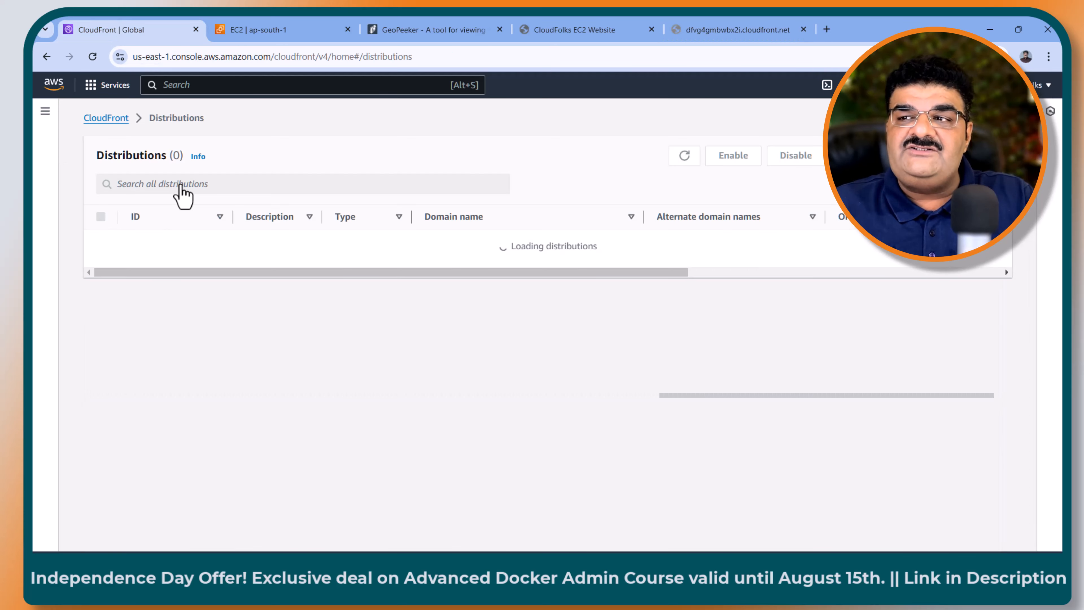
pyautogui.moveTo(503, 261); pyautogui.dragTo(785, 271)
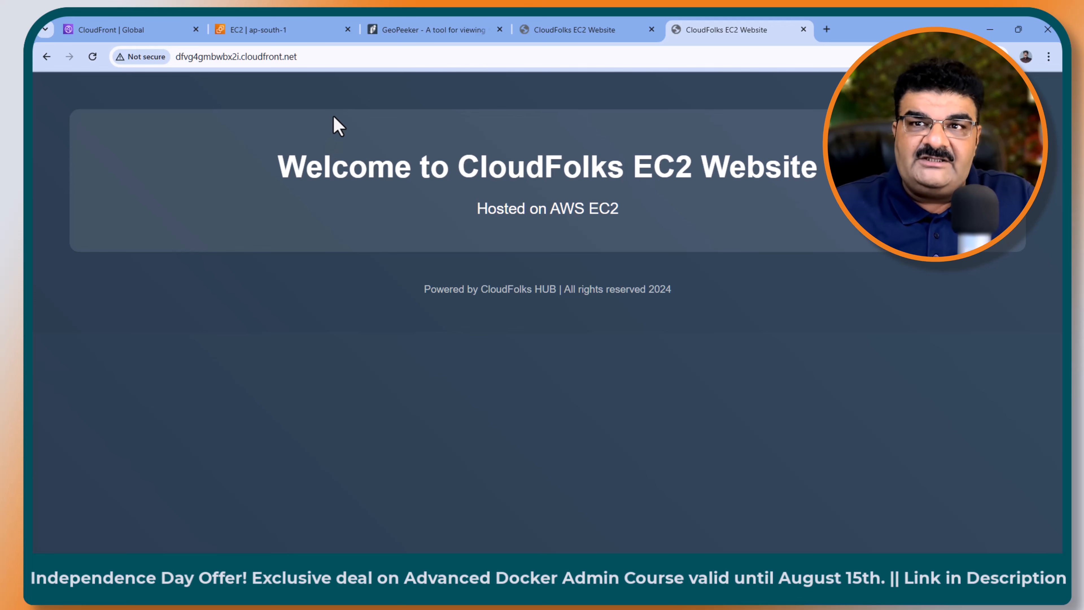
# Step: Copy the distribution's domain name, dfvg4gmbwbx2i.cloudfront.net, from CloudFront, submit it to GeoPeeker, and review how the site loads from each location
pyautogui.click(448, 31)
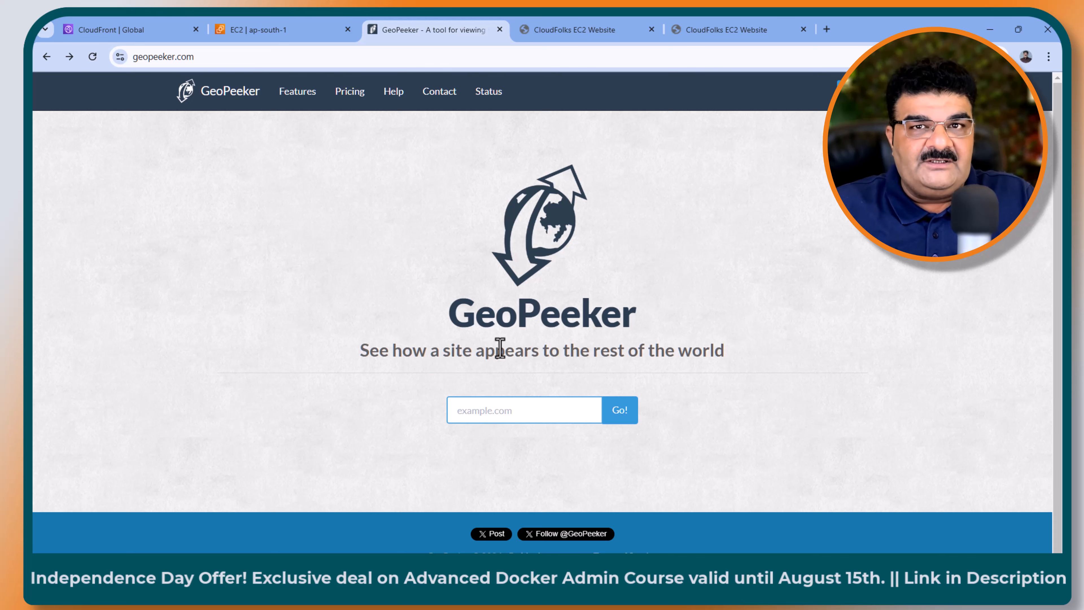
pyautogui.click(262, 36)
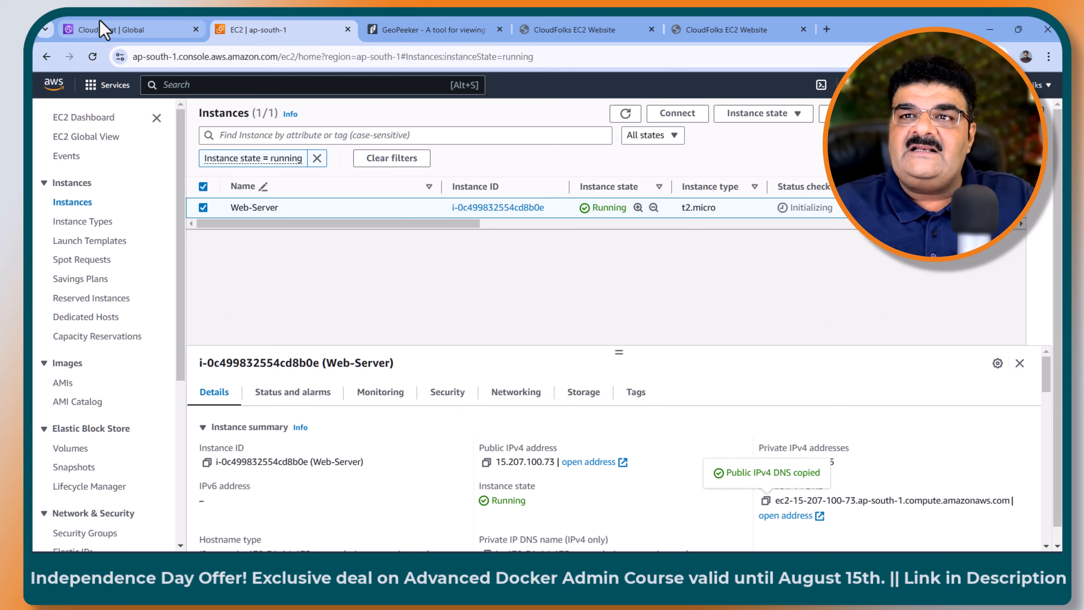
pyautogui.click(109, 30)
pyautogui.click(448, 35)
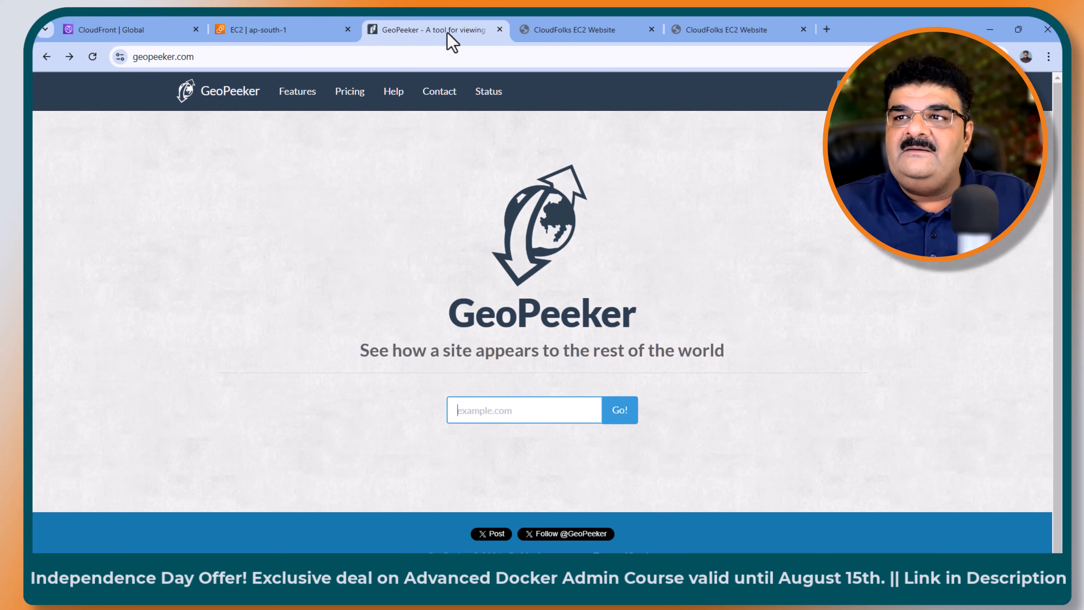
pyautogui.click(171, 34)
pyautogui.moveTo(460, 262); pyautogui.dragTo(171, 262)
pyautogui.moveTo(424, 242); pyautogui.dragTo(574, 246)
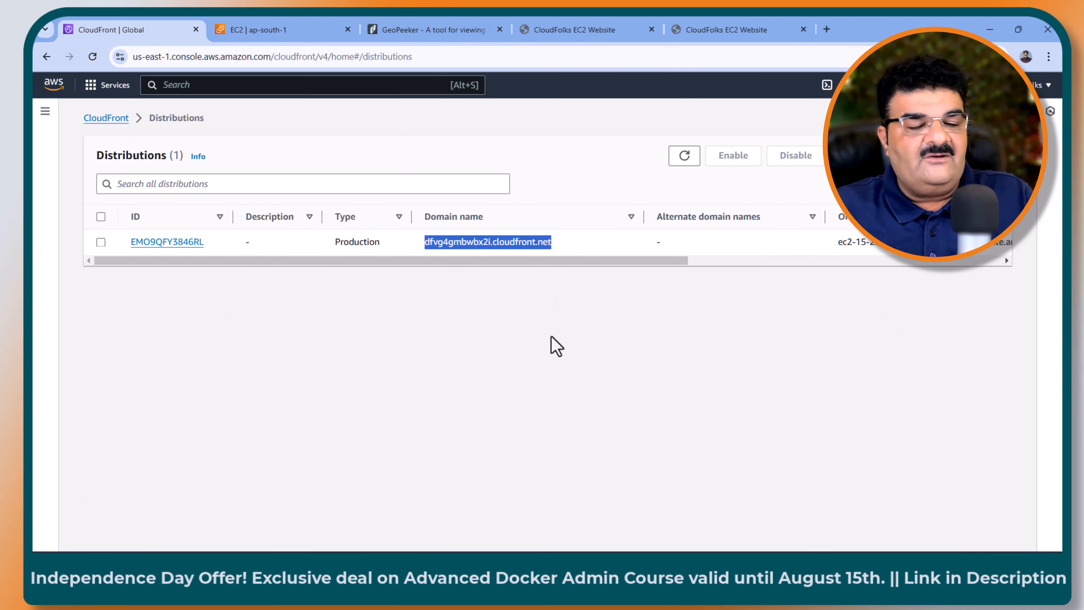
pyautogui.click(432, 31)
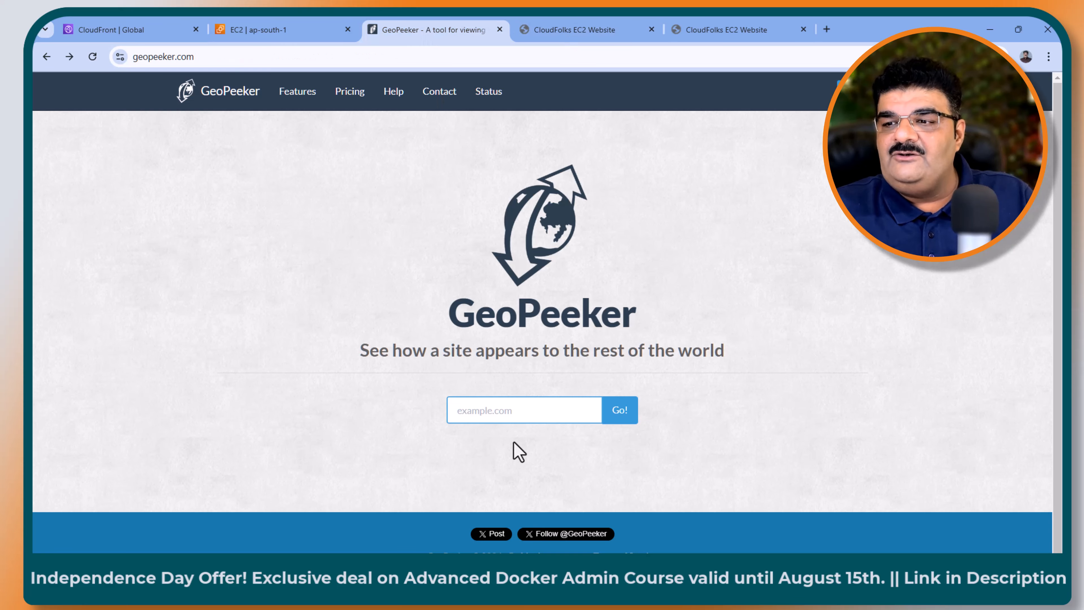
pyautogui.hotkey('ctrl', 'v')
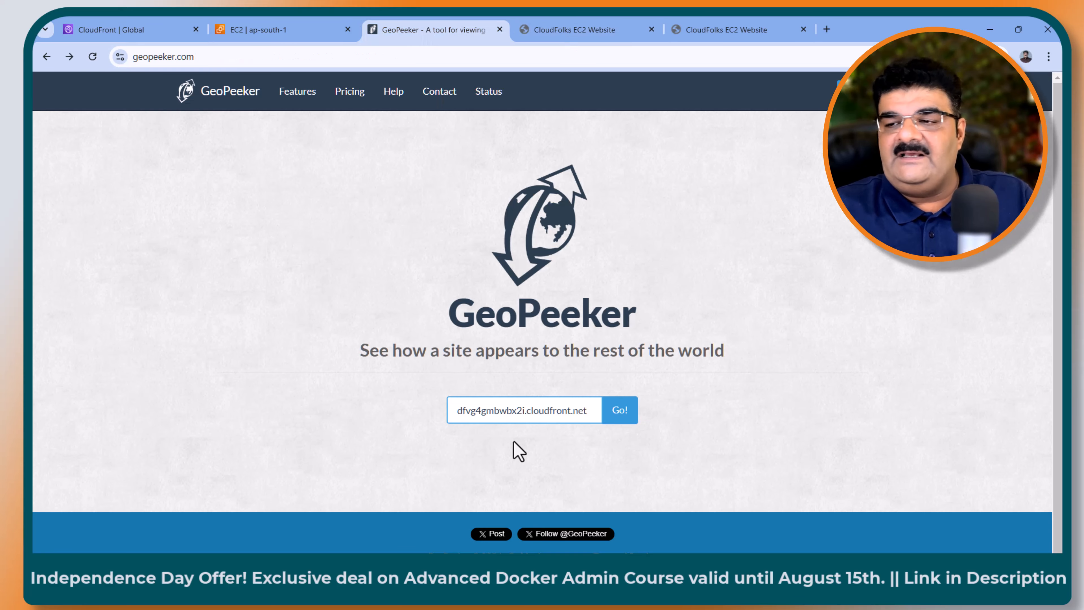
pyautogui.click(621, 414)
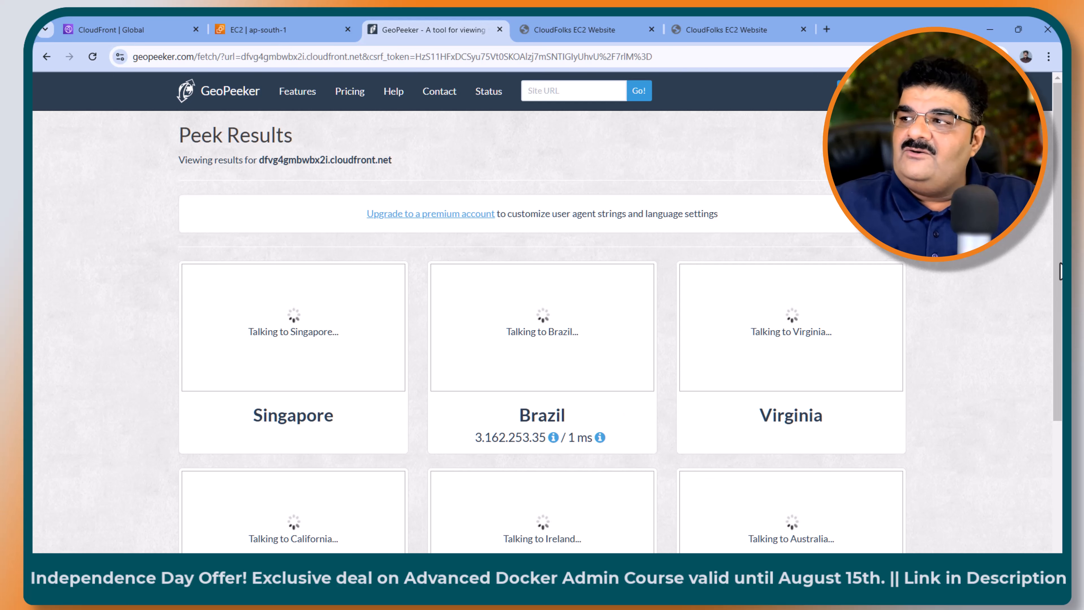
pyautogui.moveTo(1060, 270); pyautogui.dragTo(1060, 344)
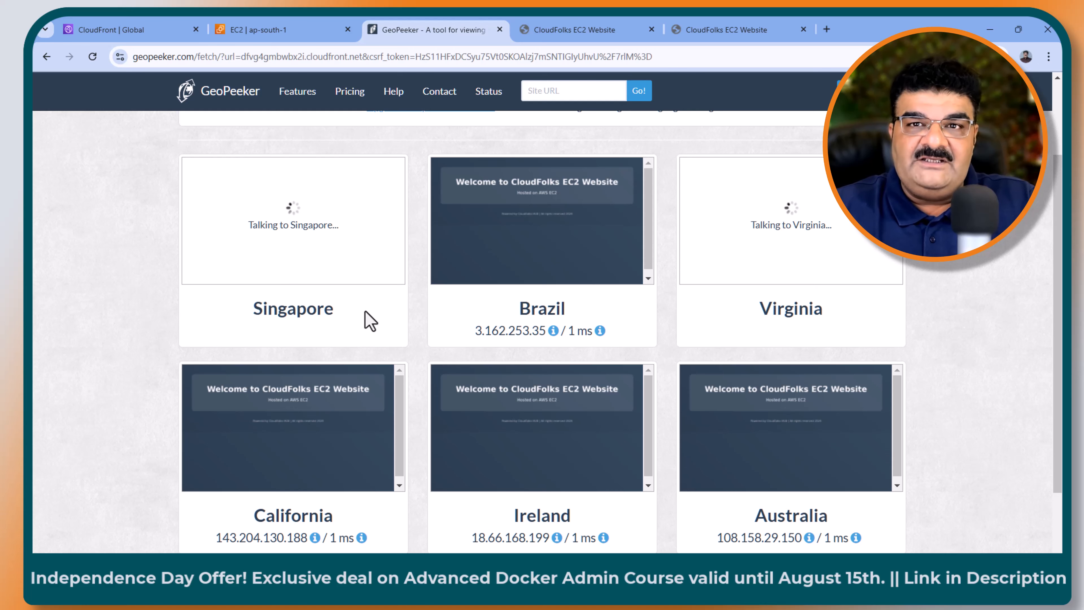
pyautogui.click(144, 38)
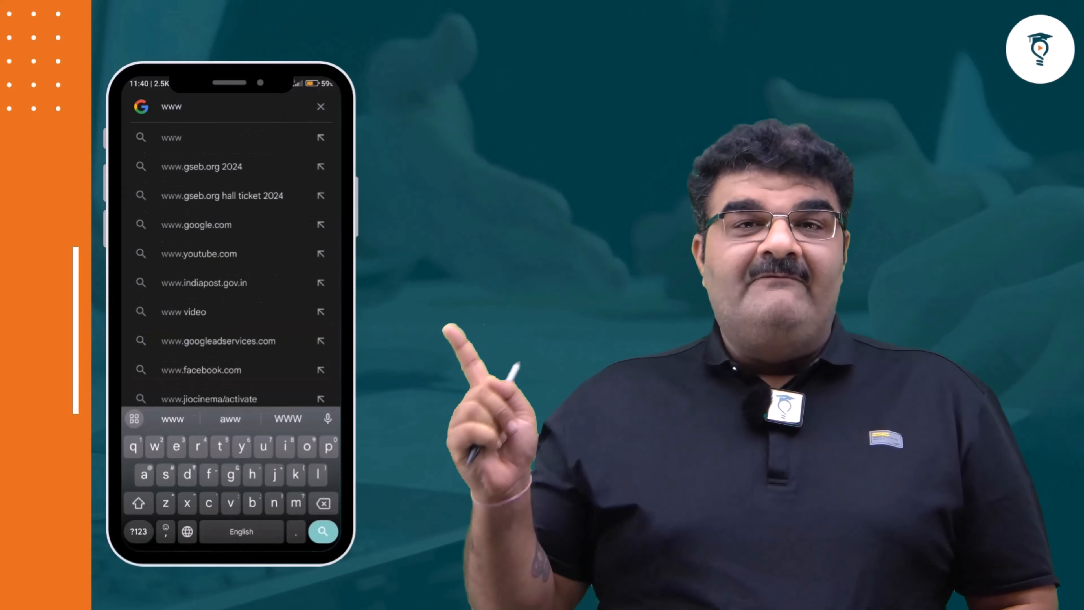
pyautogui.write('loudfolks')
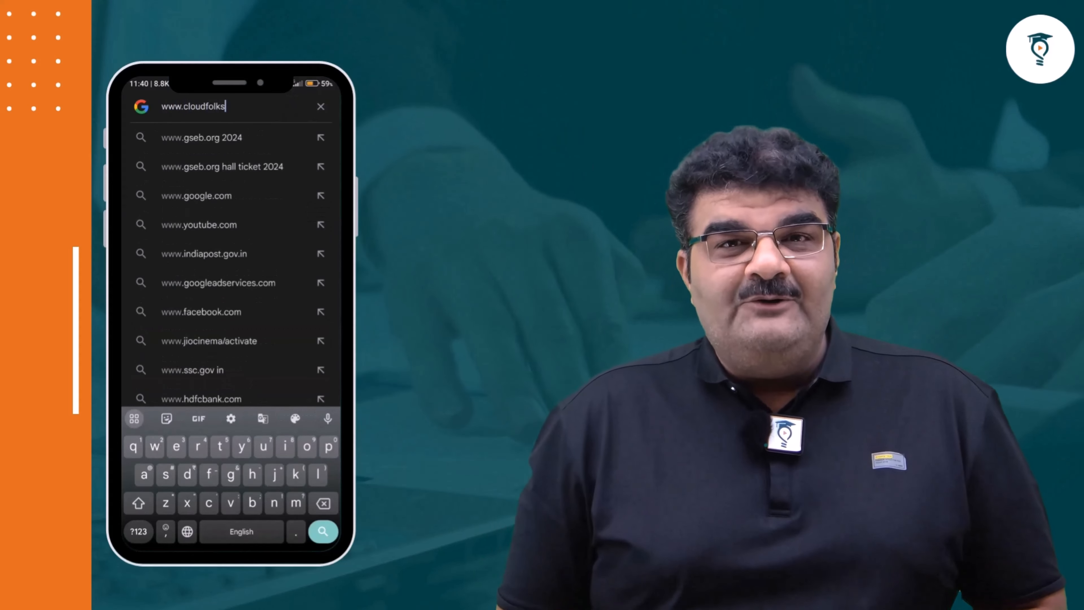
pyautogui.write('hub.co')
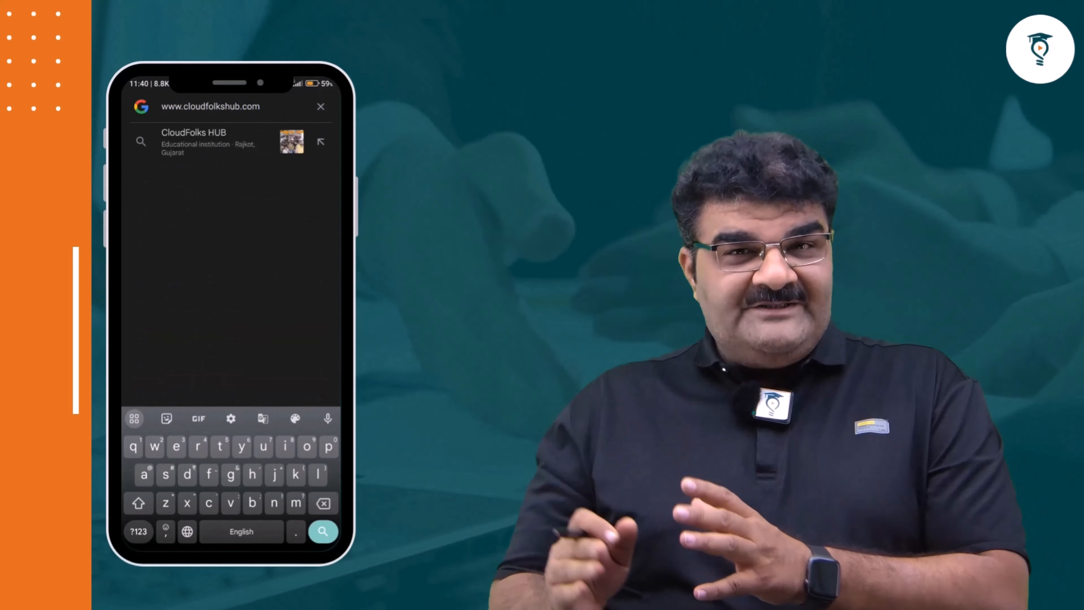
pyautogui.write('m')
pyautogui.press('Return')
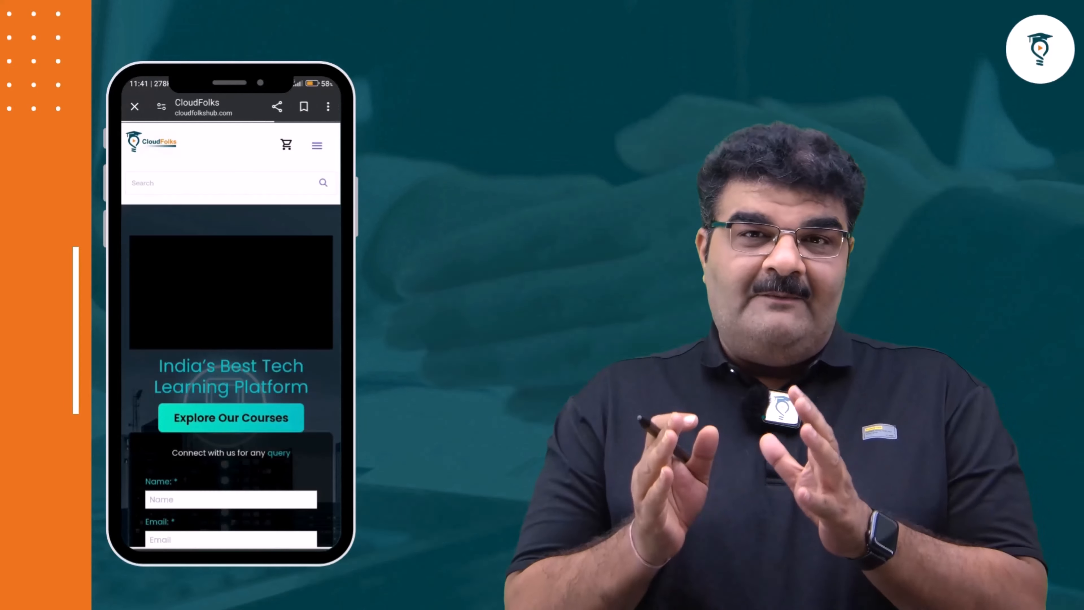
pyautogui.click(317, 145)
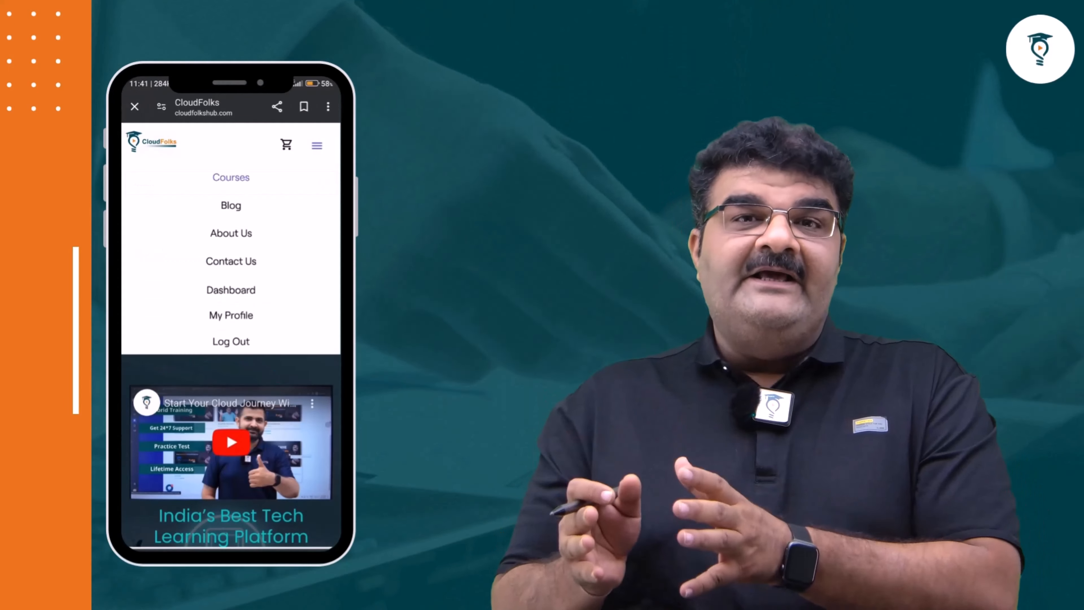